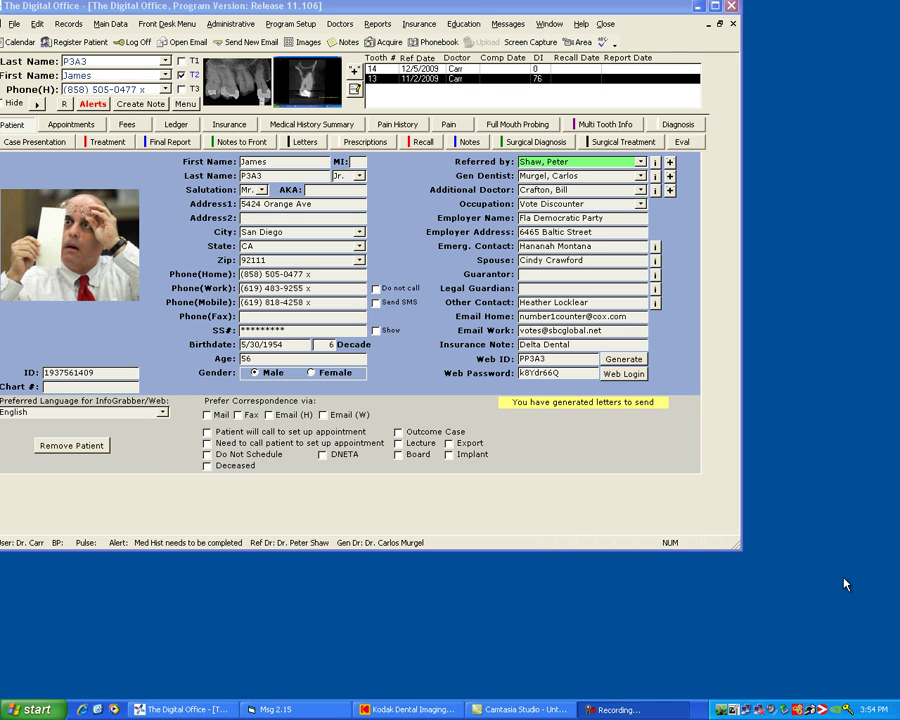
# Open the patient's images, switch to the Kodak Dental Imaging 3D module and maximize its window
pyautogui.click(309, 43)
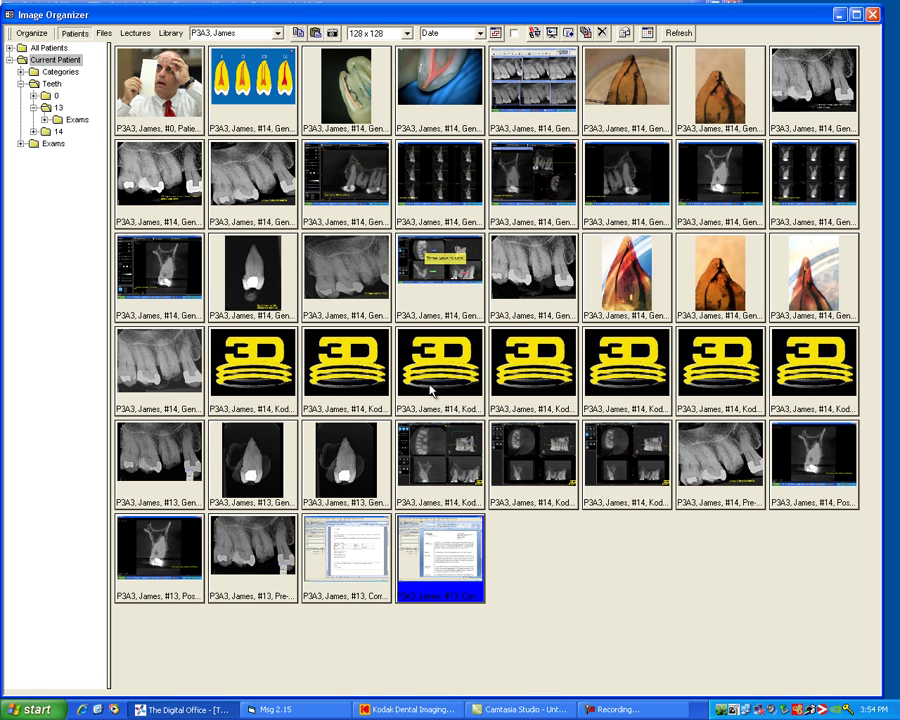
pyautogui.click(405, 709)
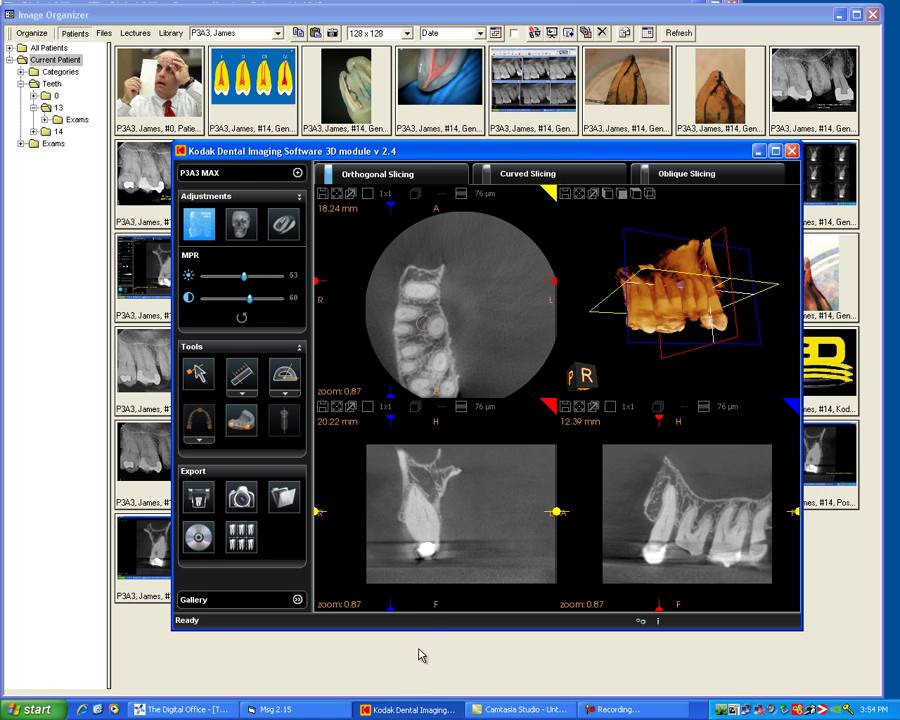
pyautogui.doubleClick(502, 153)
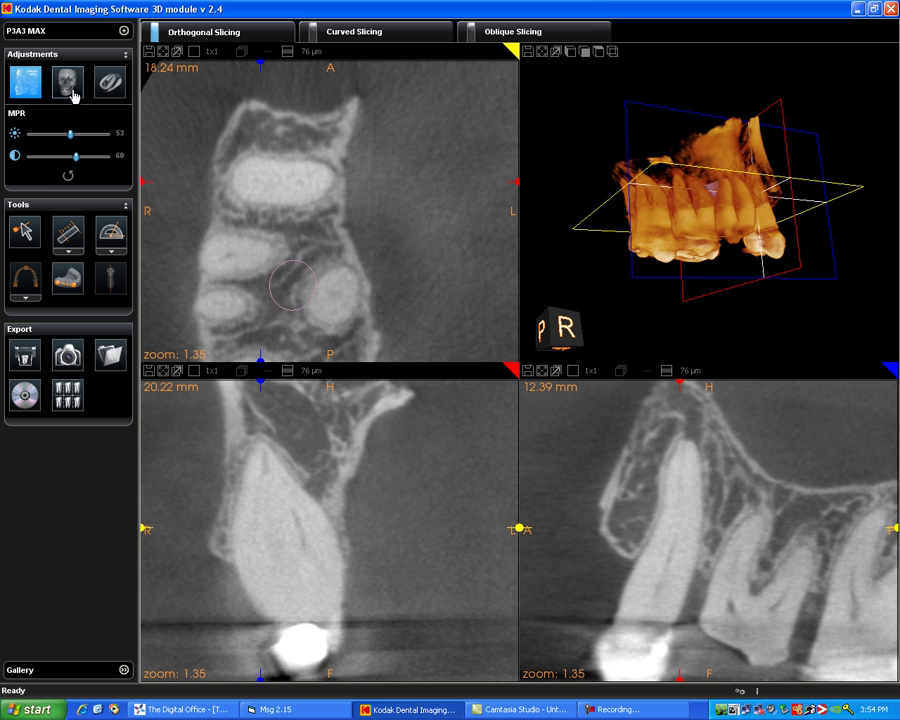
# Set the mouse wheel to Zoom, enlarge the slices to a zoom of 1.62, and return the wheel to Slide
pyautogui.click(112, 86)
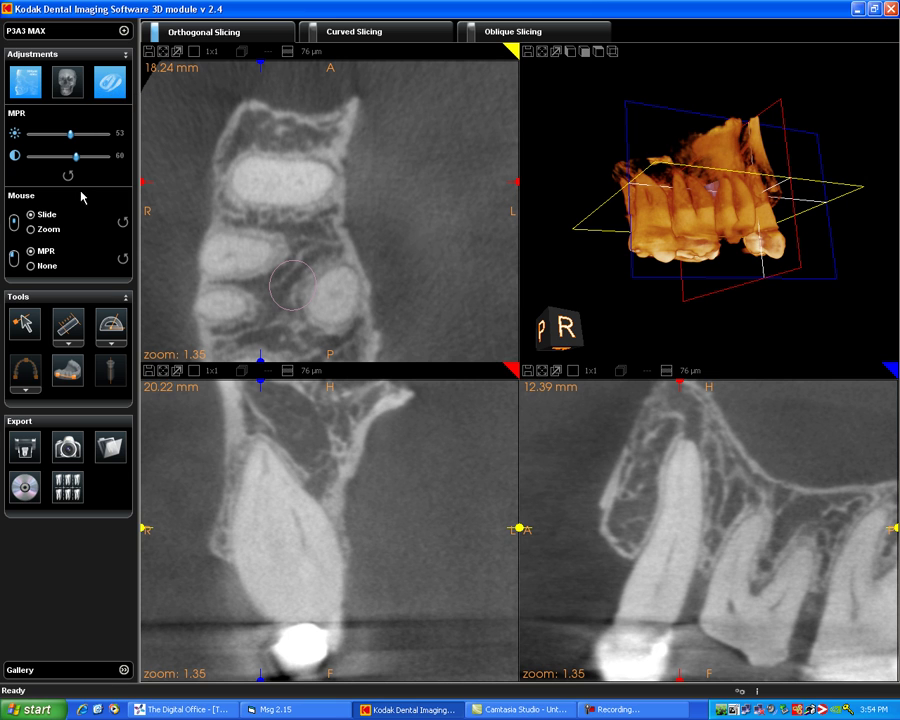
pyautogui.click(47, 230)
pyautogui.scroll(3, 323, 487)
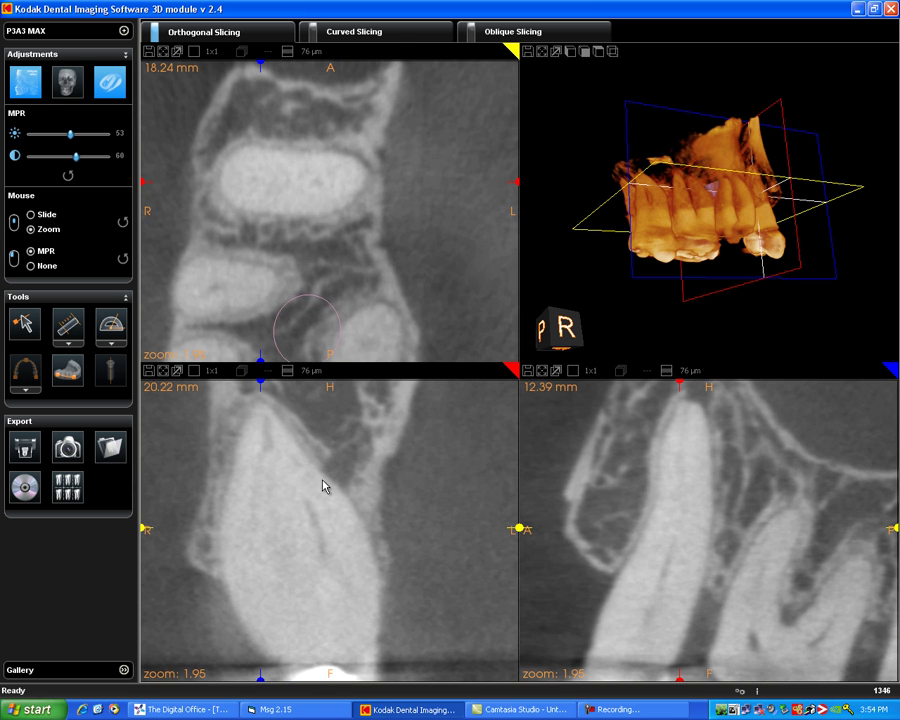
pyautogui.click(46, 215)
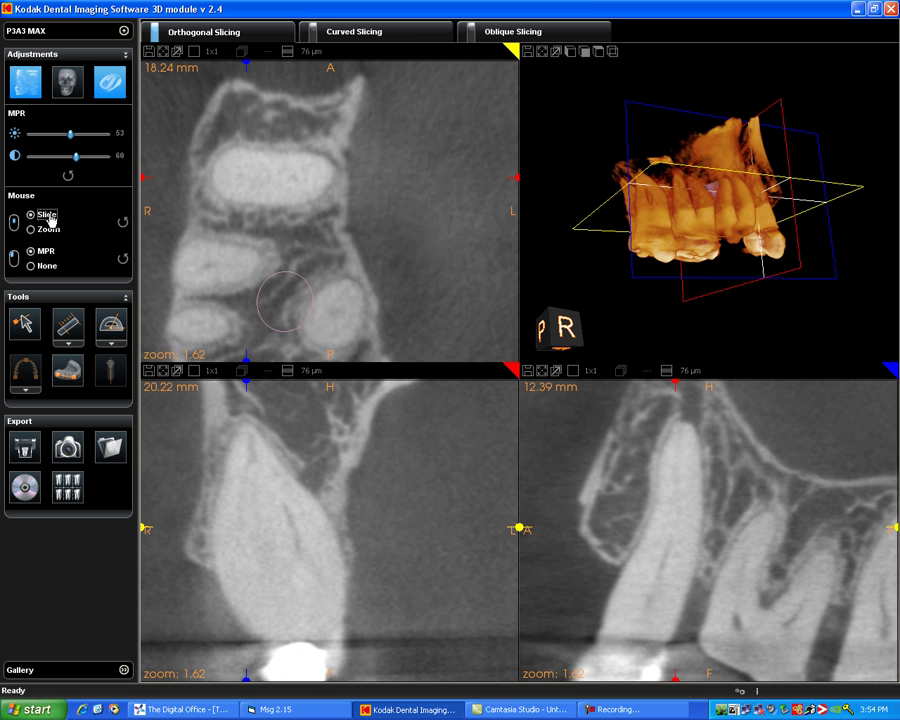
pyautogui.moveTo(296, 489); pyautogui.dragTo(273, 478)
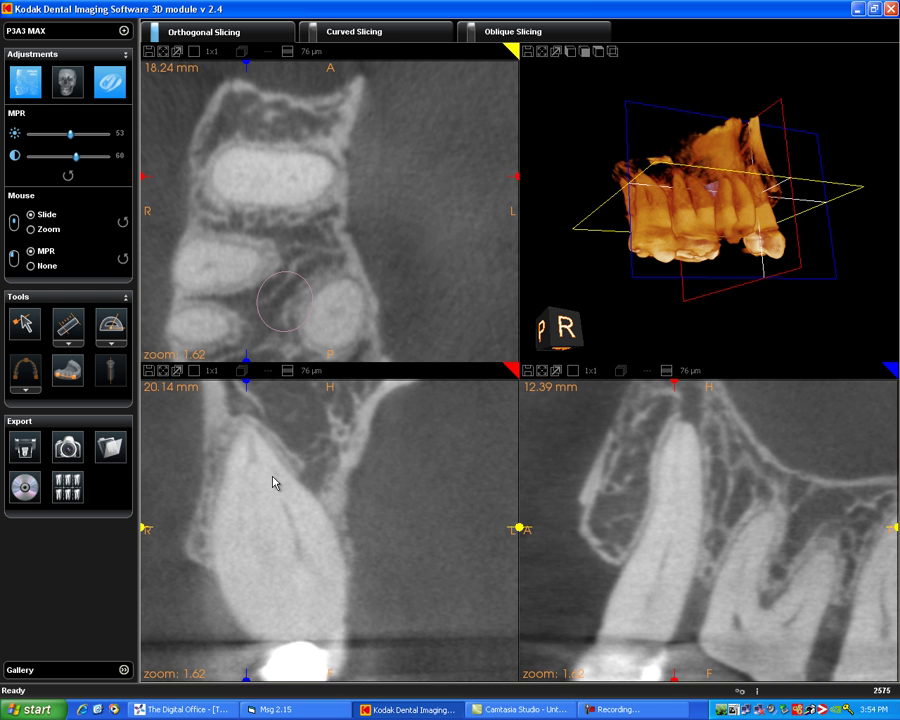
# Enlarge the coronal view to fill the viewer, browse to the 20.06 mm slice and capture it into the patient's images
pyautogui.click(163, 370)
pyautogui.scroll(6, 333, 418)
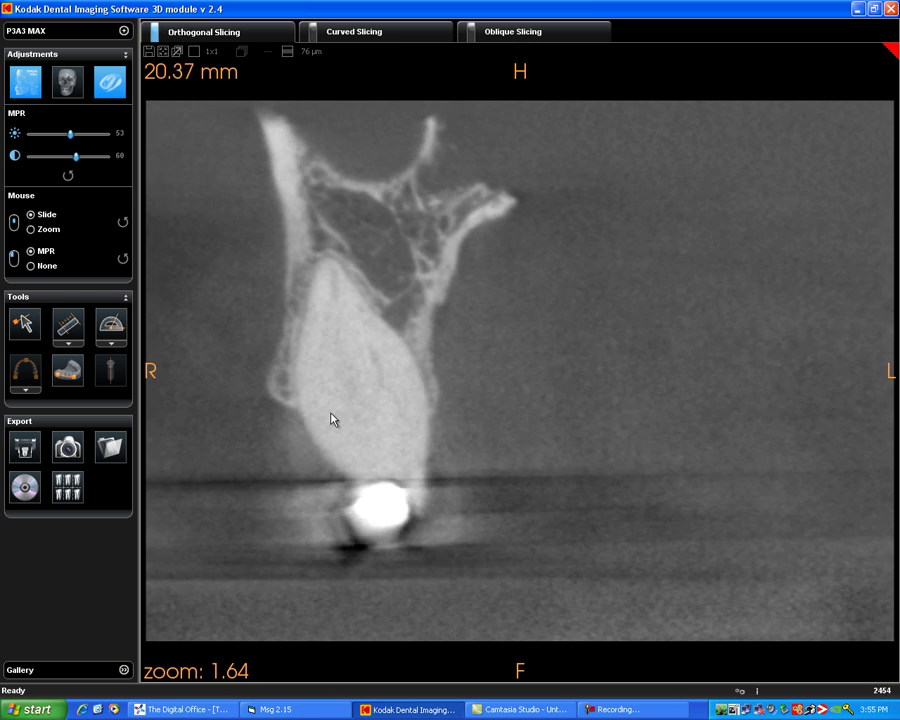
pyautogui.scroll(-8, 333, 422)
pyautogui.scroll(-6, 332, 421)
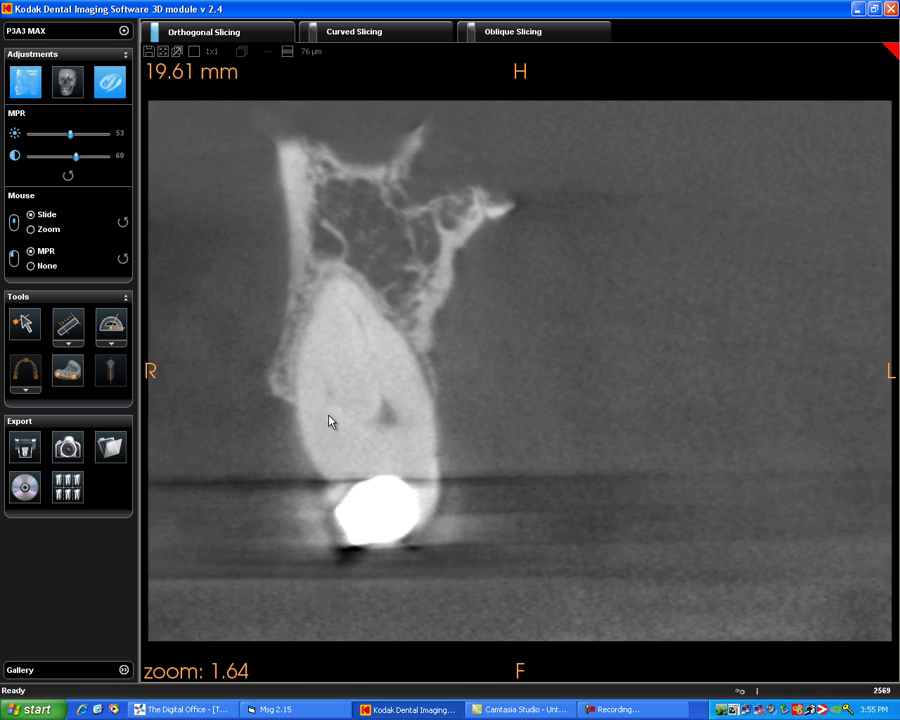
pyautogui.scroll(6, 331, 421)
pyautogui.scroll(7, 331, 421)
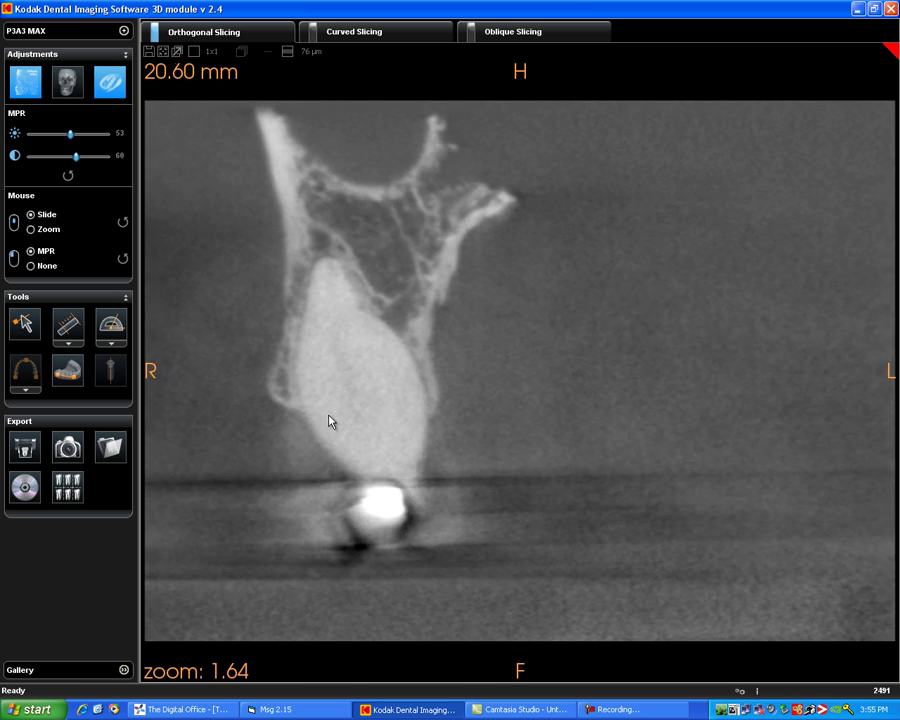
pyautogui.scroll(-7, 331, 421)
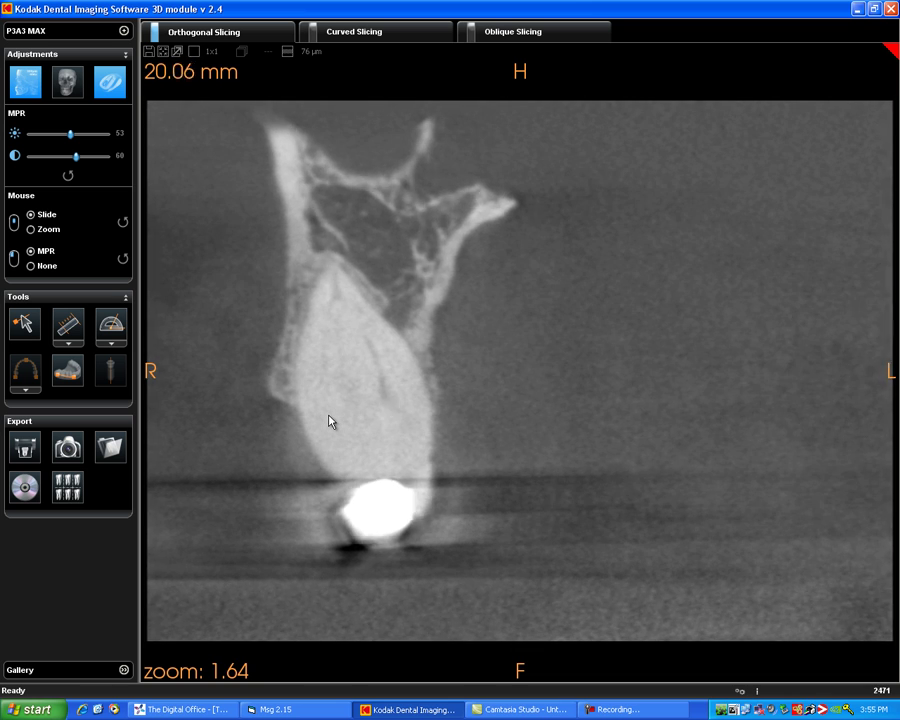
pyautogui.scroll(-4, 331, 421)
pyautogui.scroll(4, 331, 421)
pyautogui.scroll(-1, 331, 421)
pyautogui.scroll(-1, 331, 421)
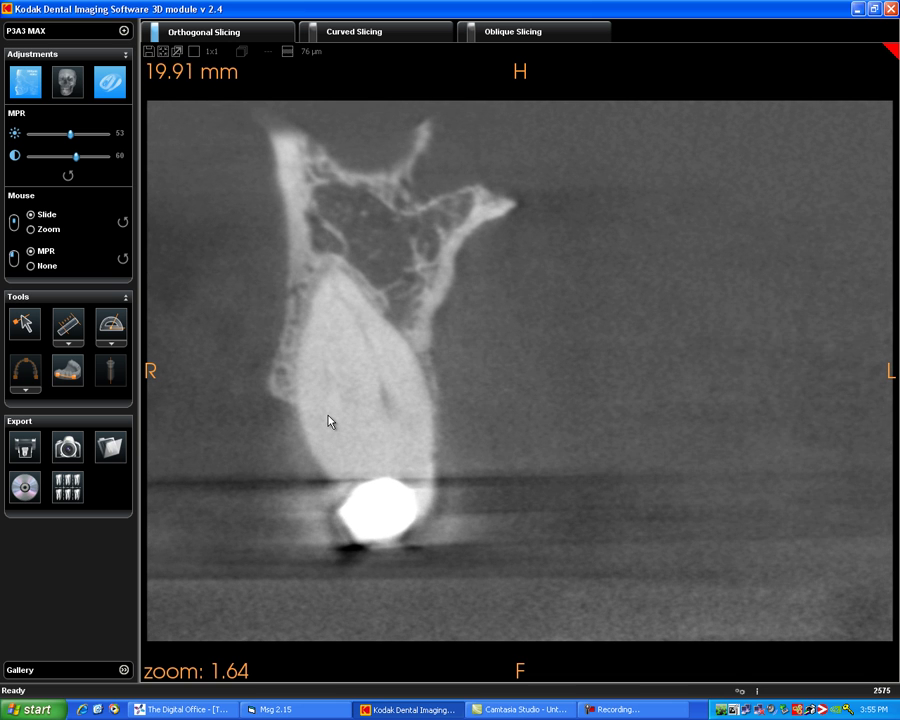
pyautogui.scroll(2, 331, 421)
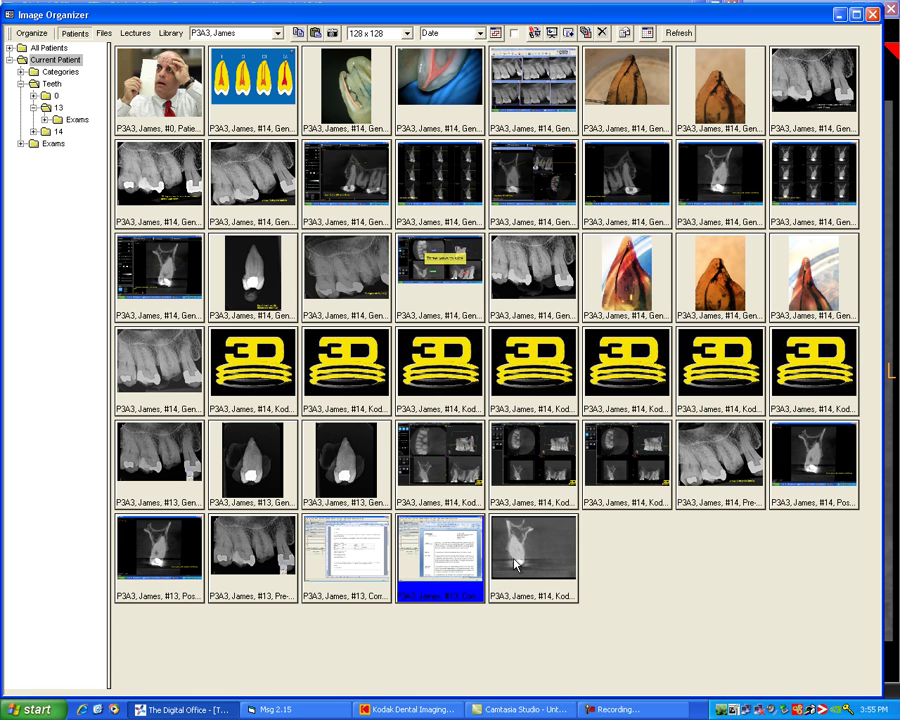
# Return to the Kodak Dental Imaging 3D module and restore the four-view layout
pyautogui.click(412, 707)
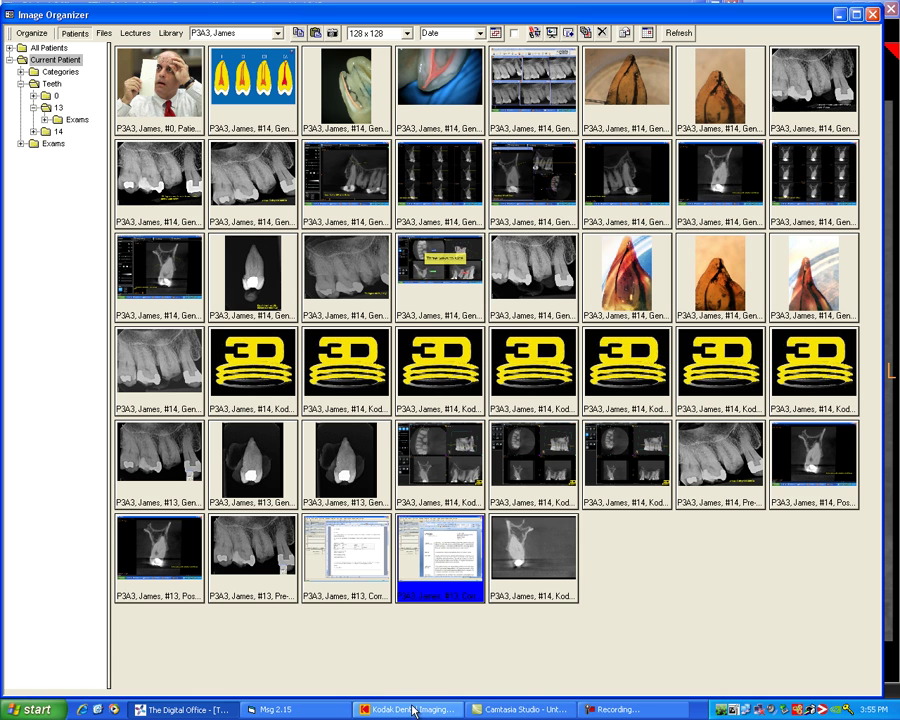
pyautogui.click(148, 52)
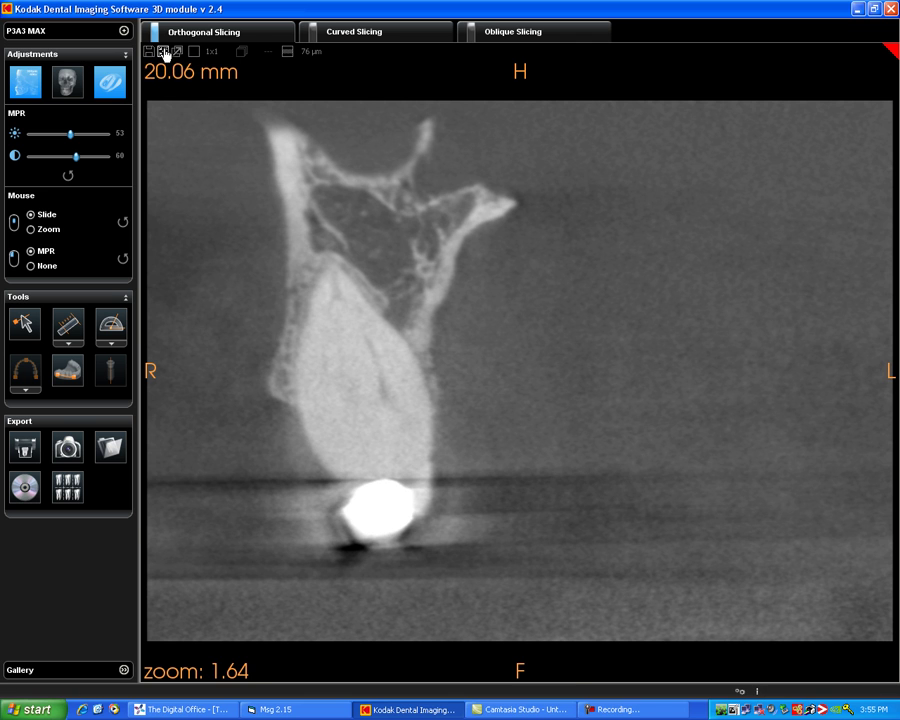
pyautogui.click(163, 51)
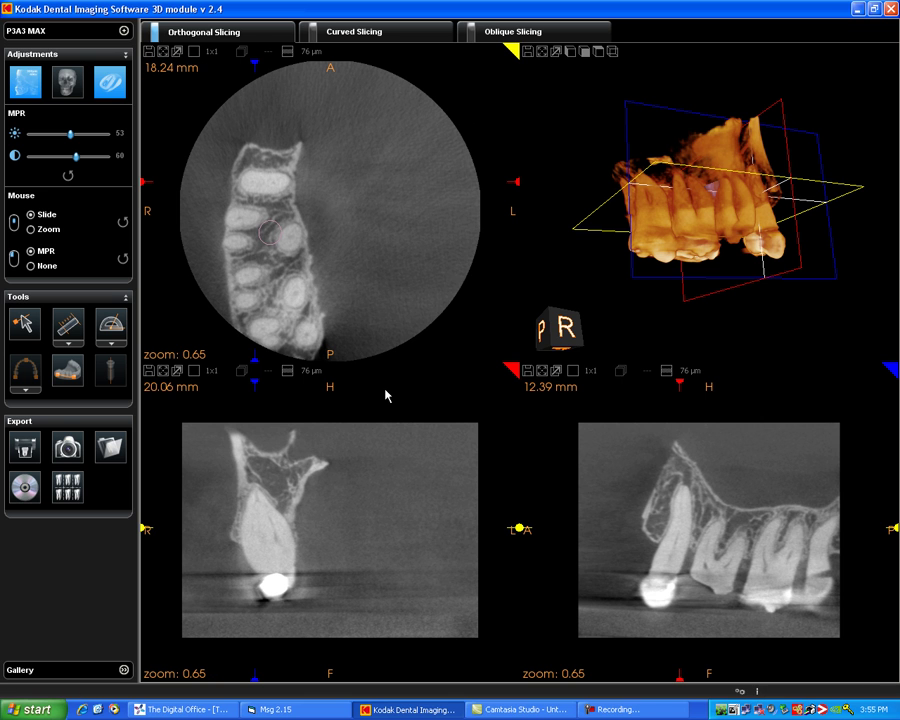
# Enlarge the sagittal view, browse to the 11.93 mm slice and capture it into the patient's images
pyautogui.click(542, 371)
pyautogui.scroll(4, 487, 388)
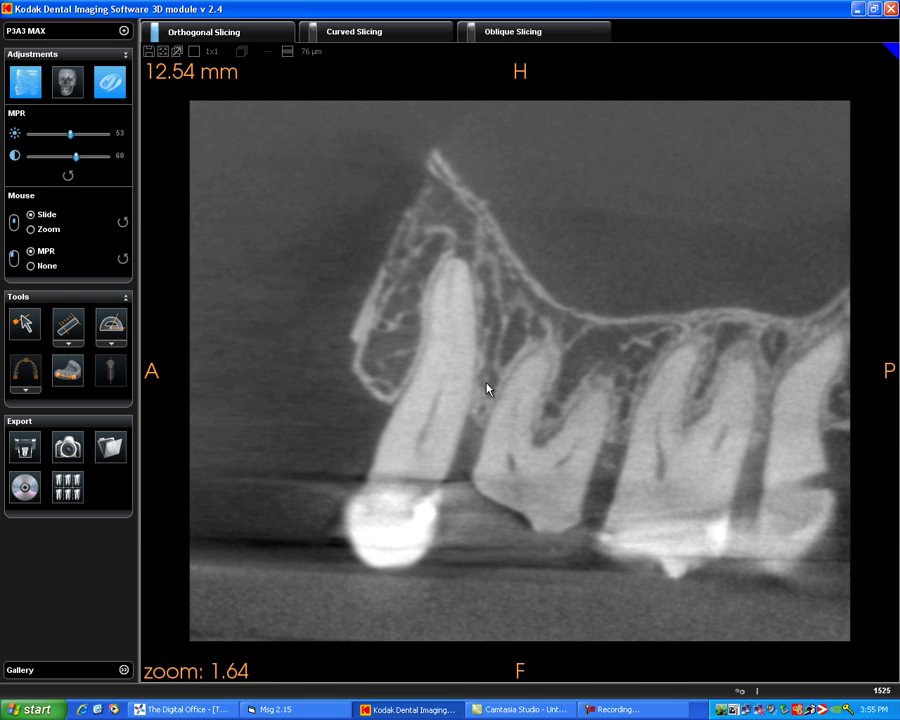
pyautogui.scroll(-6, 486, 386)
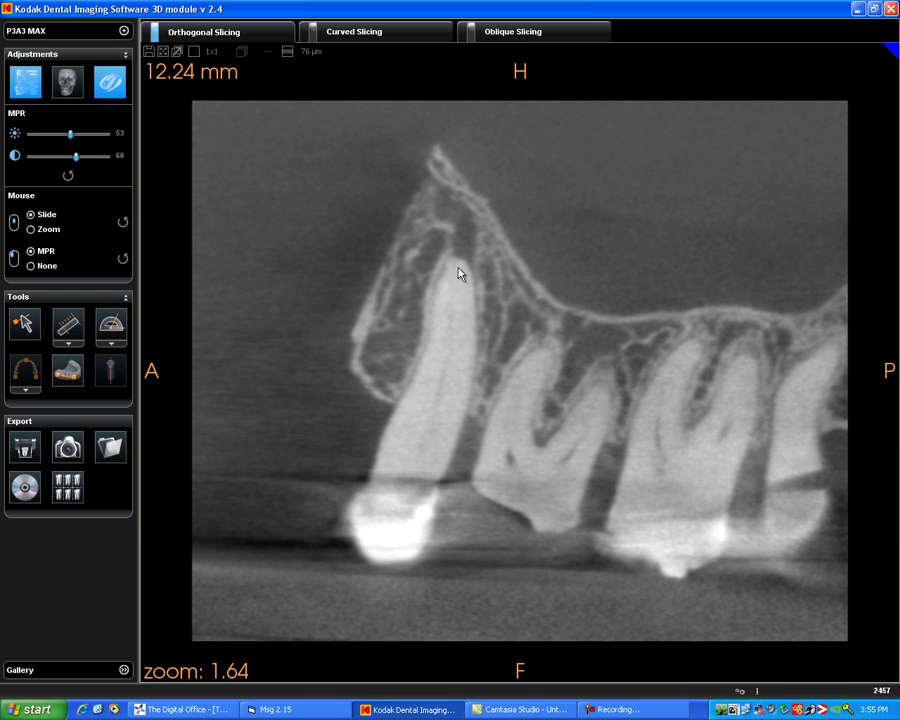
pyautogui.scroll(-5, 442, 353)
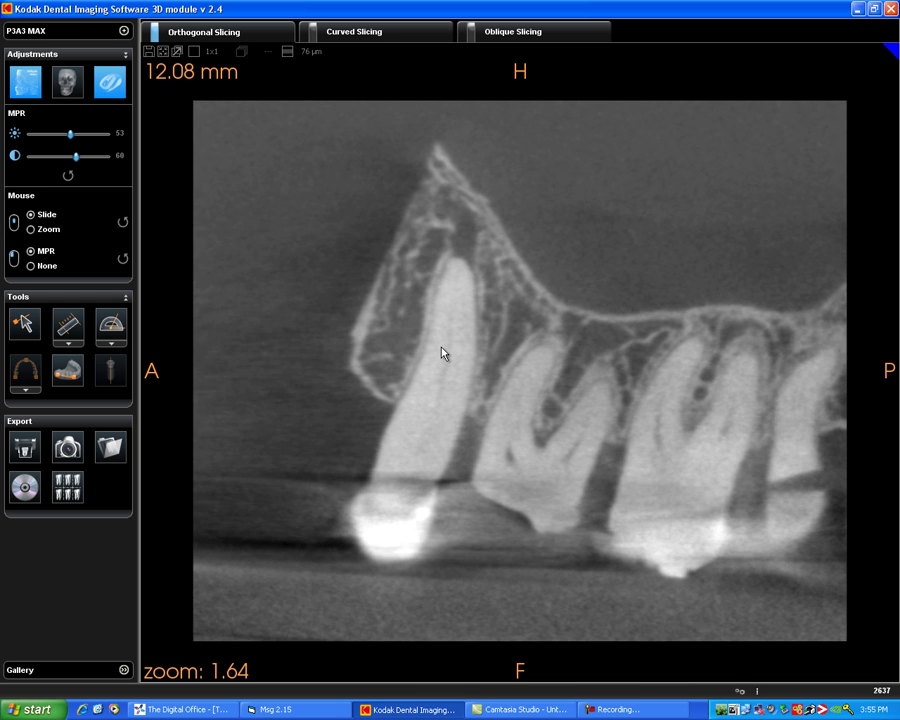
pyautogui.scroll(1, 440, 351)
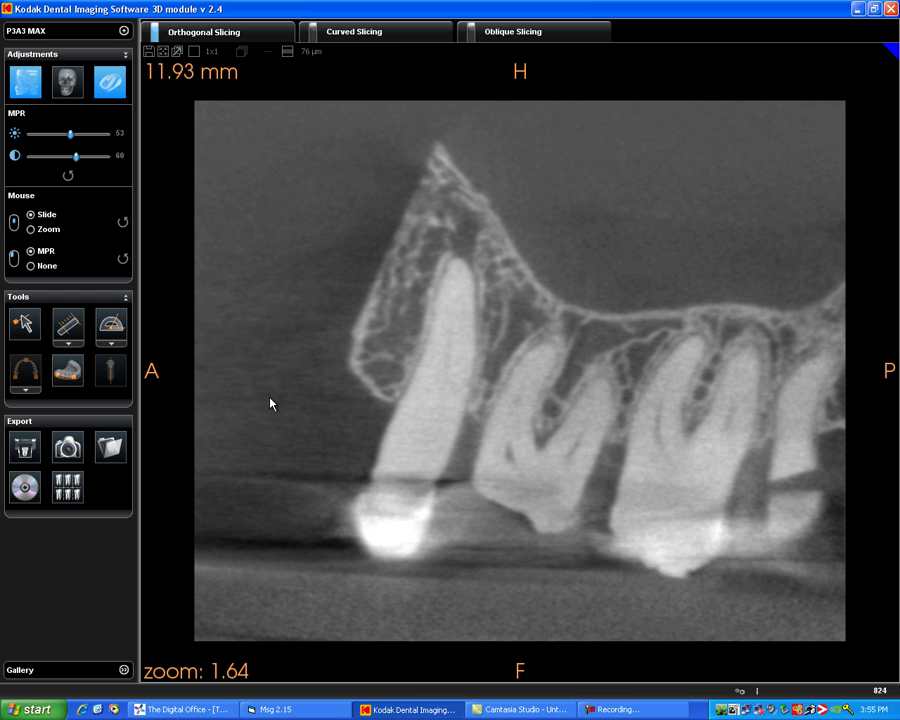
pyautogui.click(67, 449)
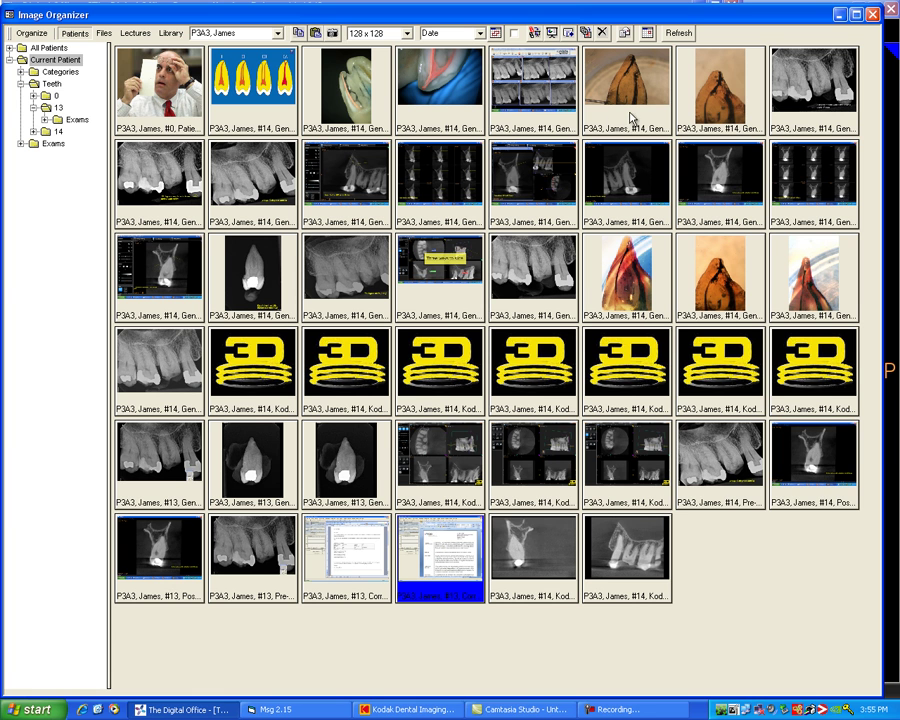
# Restore the Image Organizer to a smaller window and open the Draw screen of The Digital Office
pyautogui.doubleClick(528, 18)
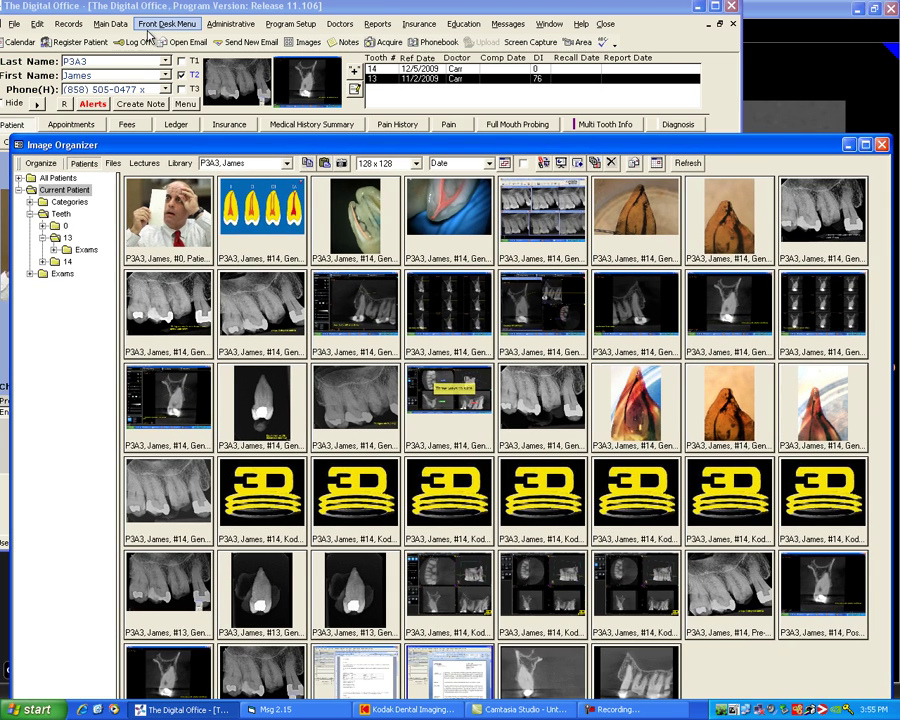
pyautogui.click(114, 25)
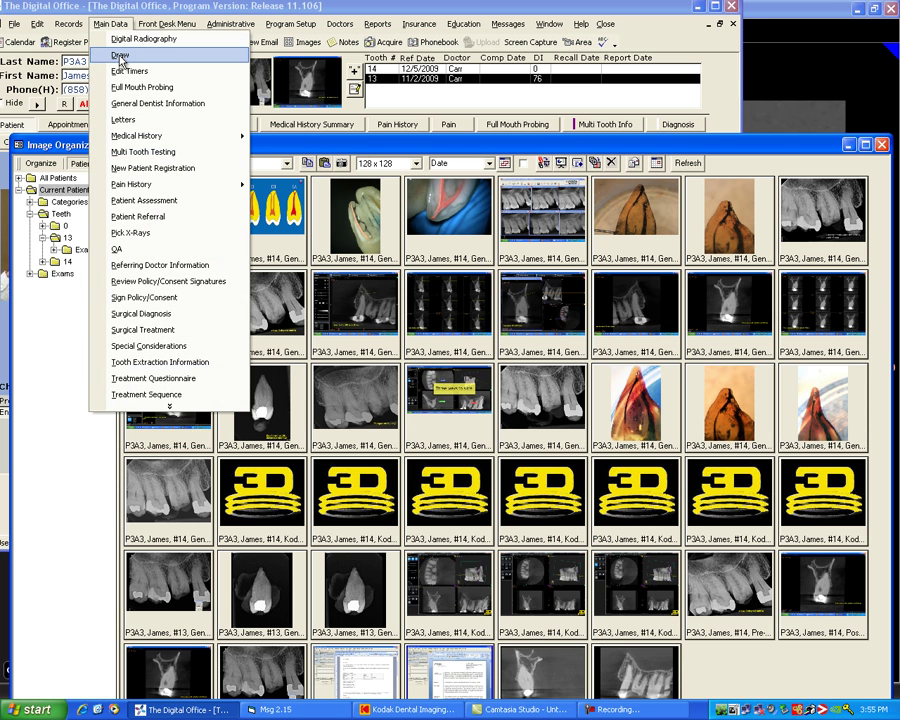
pyautogui.click(126, 56)
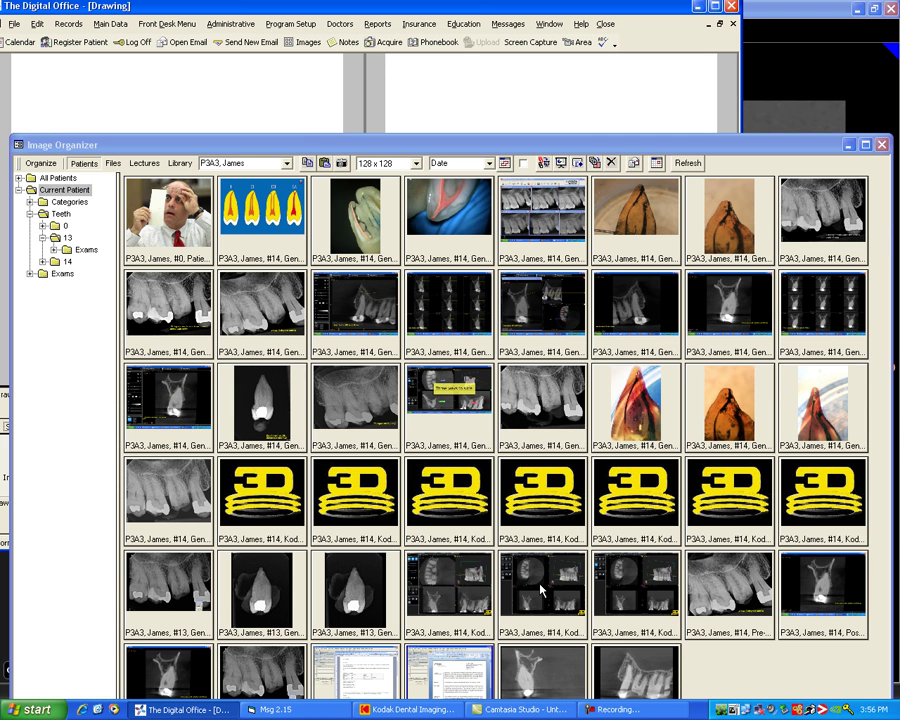
# Load the two newly captured CBCT slices side by side for drawing, then close the Image Organizer and enlarge the drawing window
pyautogui.doubleClick(553, 672)
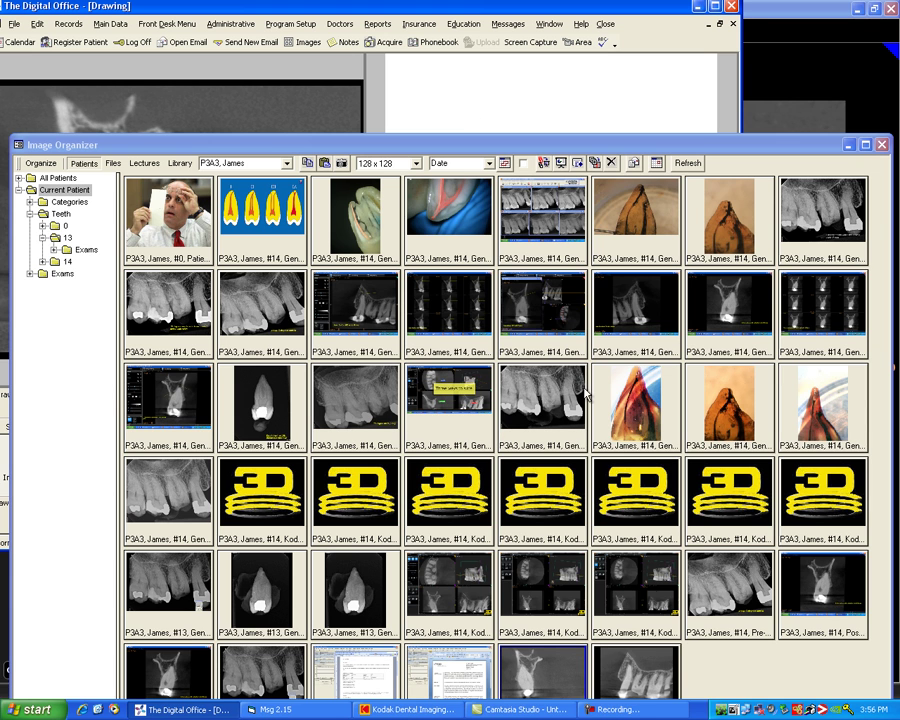
pyautogui.doubleClick(624, 676)
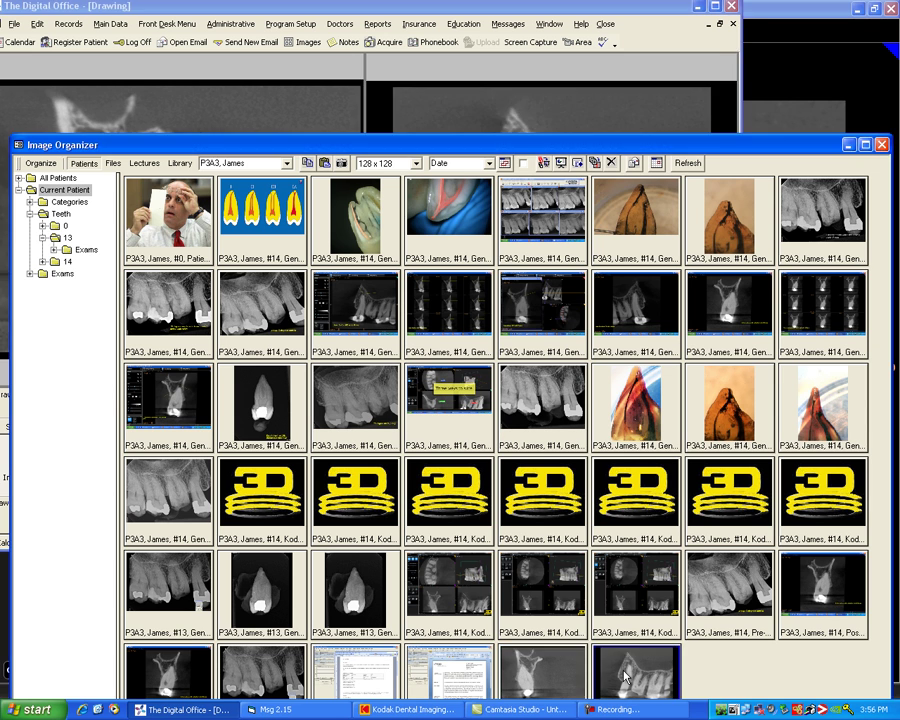
pyautogui.click(881, 144)
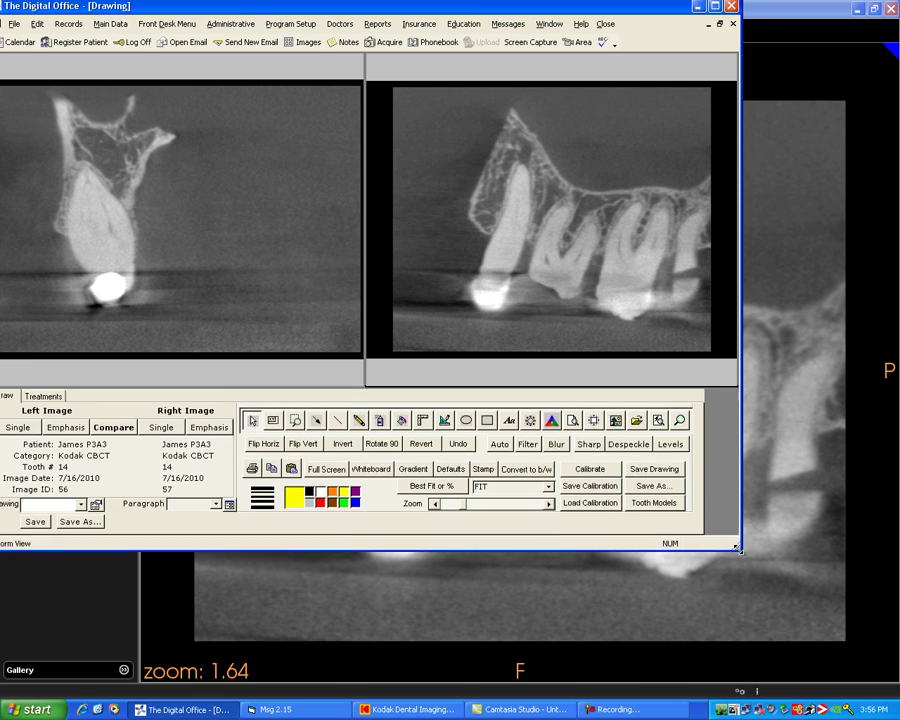
pyautogui.moveTo(737, 541); pyautogui.dragTo(788, 651)
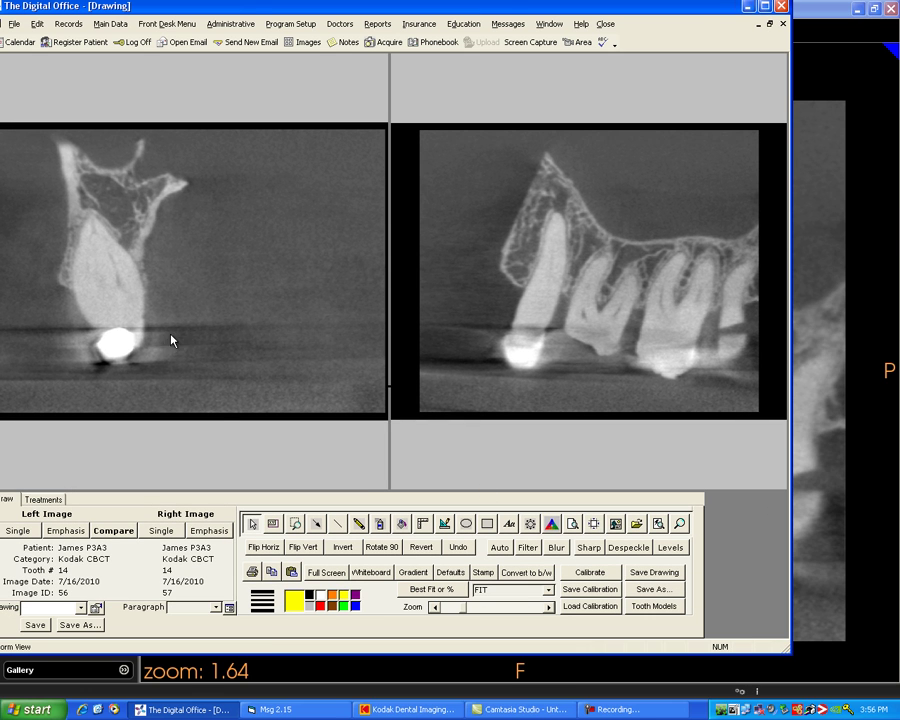
# Draw a yellow arrow to the tooth's root on the coronal image and another near the root tip on the sagittal image
pyautogui.click(316, 523)
pyautogui.click(296, 600)
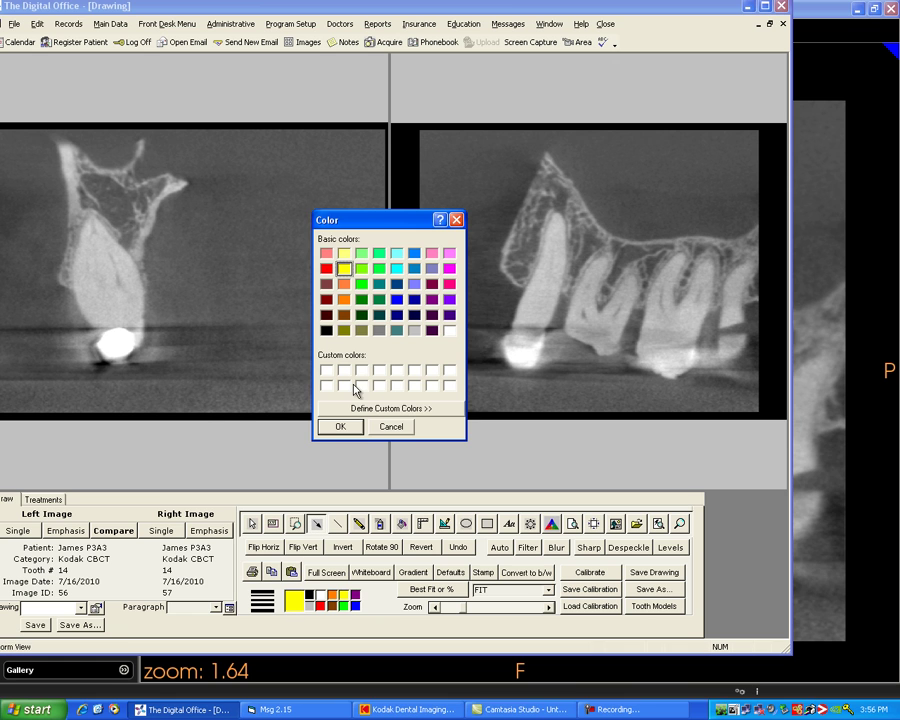
pyautogui.click(340, 427)
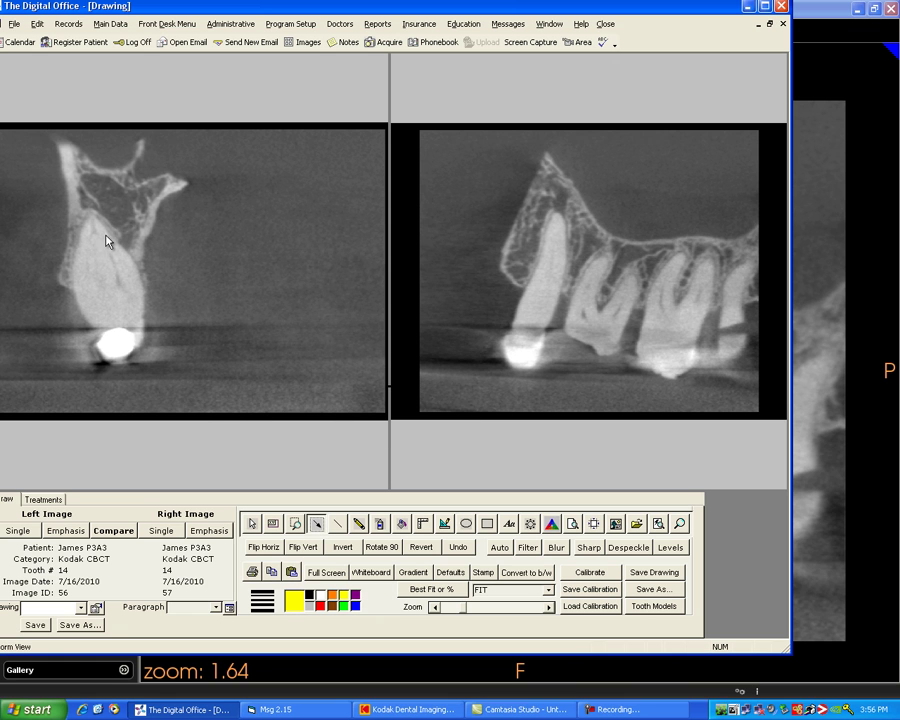
pyautogui.moveTo(107, 237); pyautogui.dragTo(190, 190)
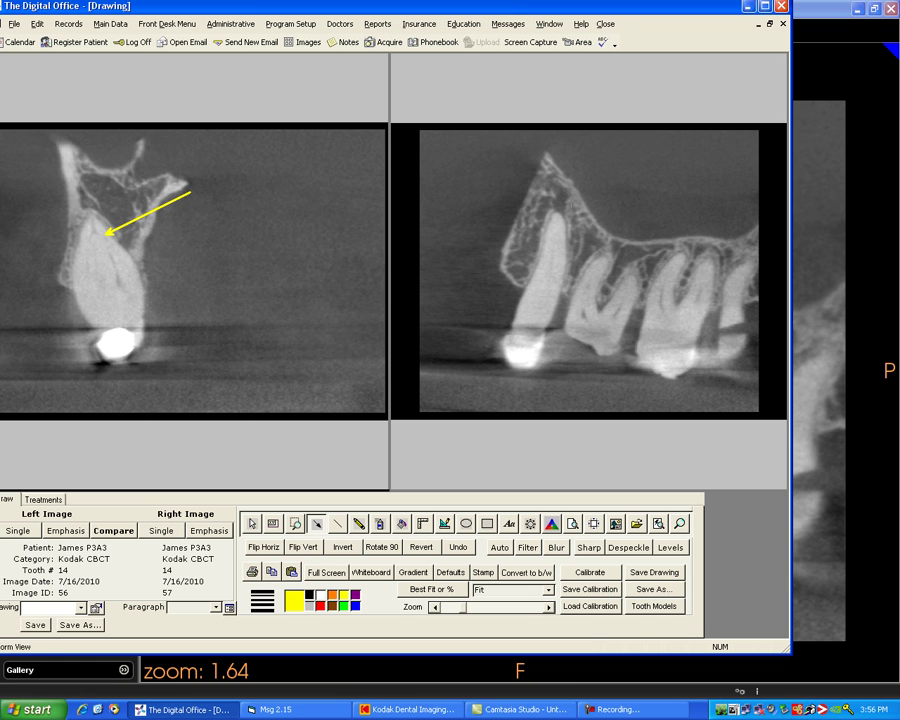
pyautogui.moveTo(568, 202); pyautogui.dragTo(665, 209)
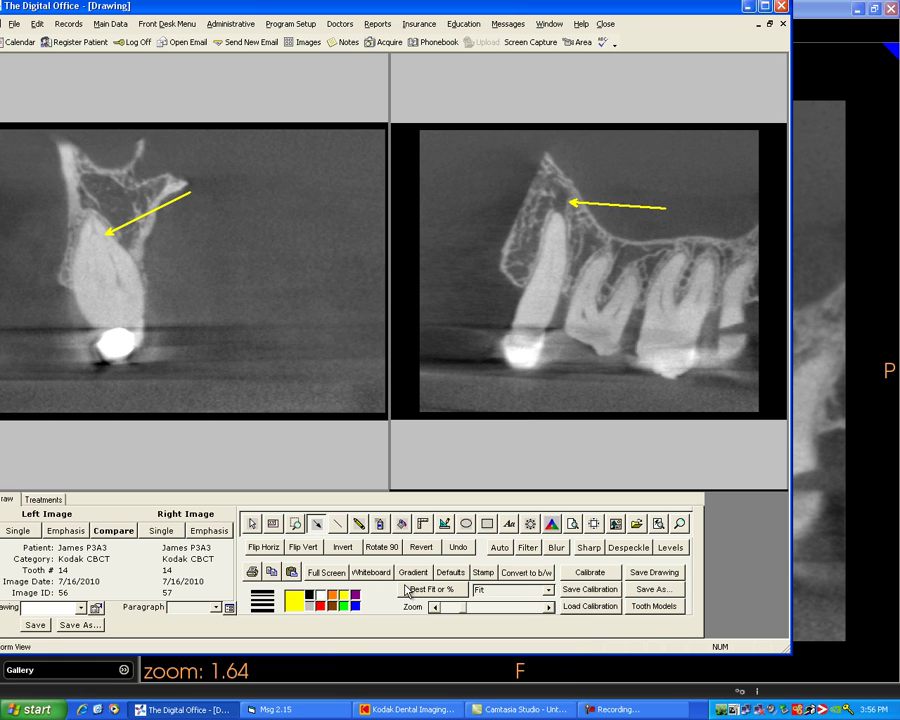
# Add the yellow text label "dilaceration" at the tail of the arrow on the coronal image
pyautogui.click(509, 523)
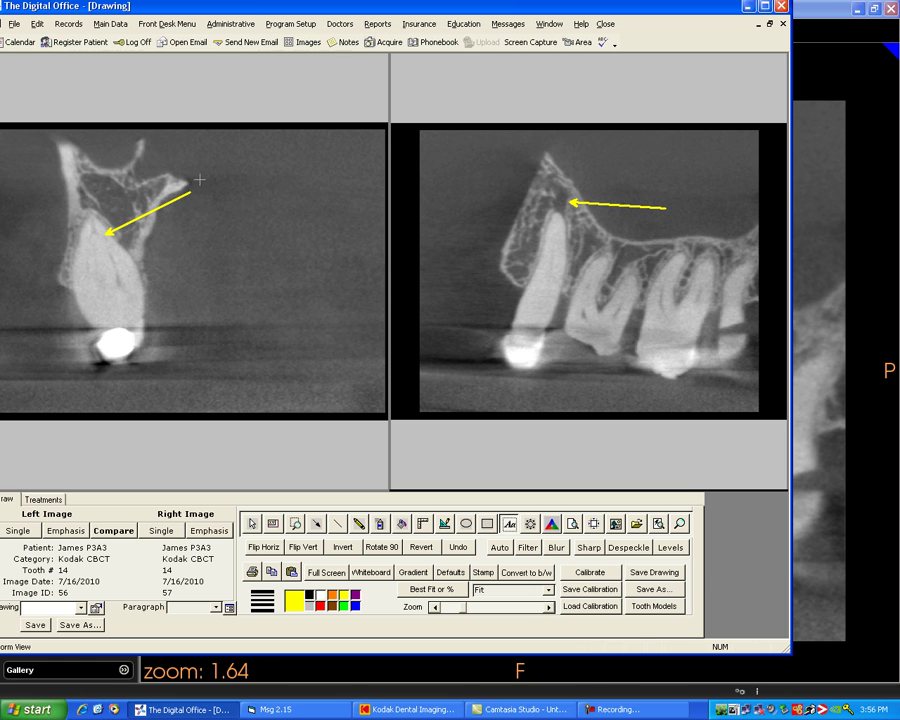
pyautogui.moveTo(200, 180); pyautogui.dragTo(362, 207)
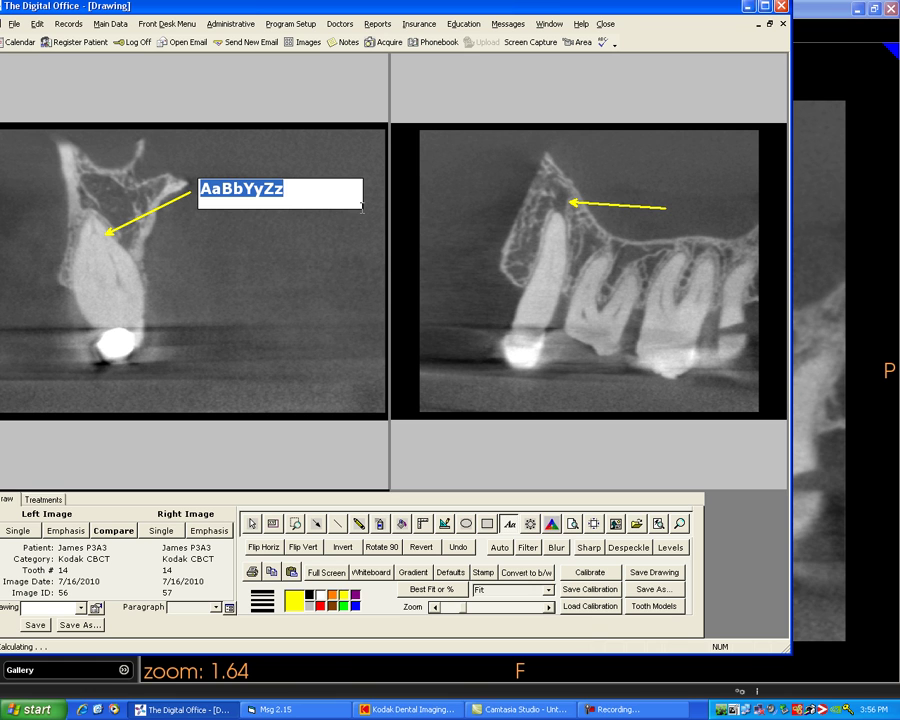
pyautogui.write('di')
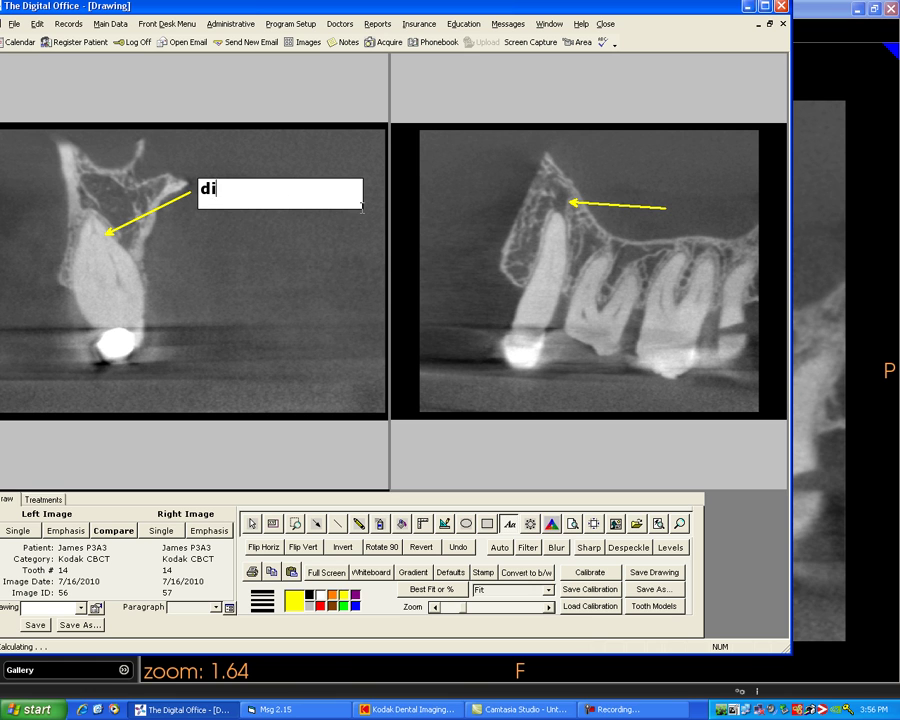
pyautogui.write('laceration')
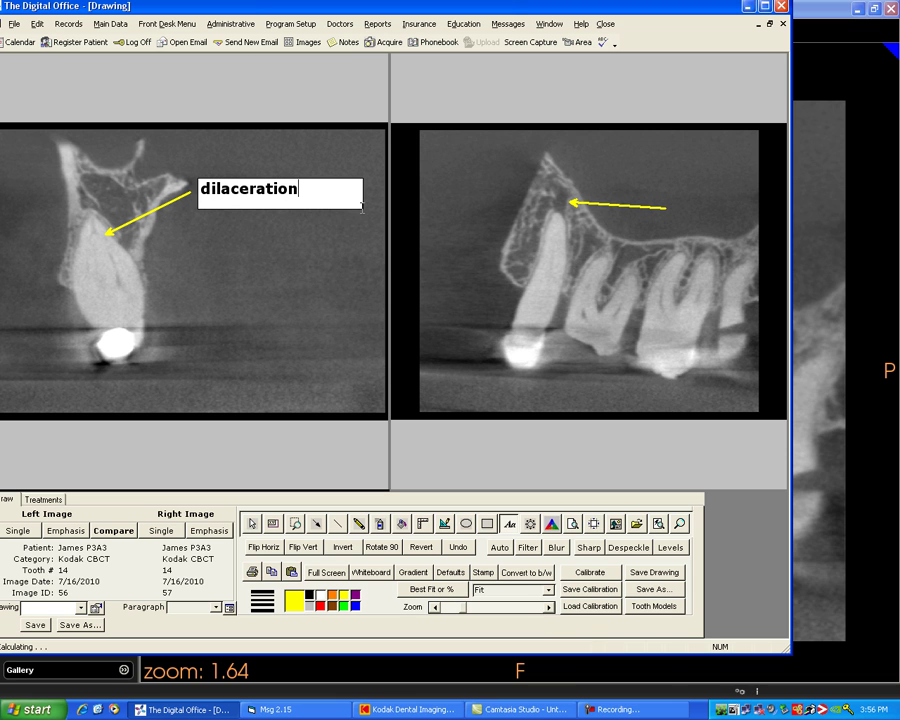
pyautogui.press('Return')
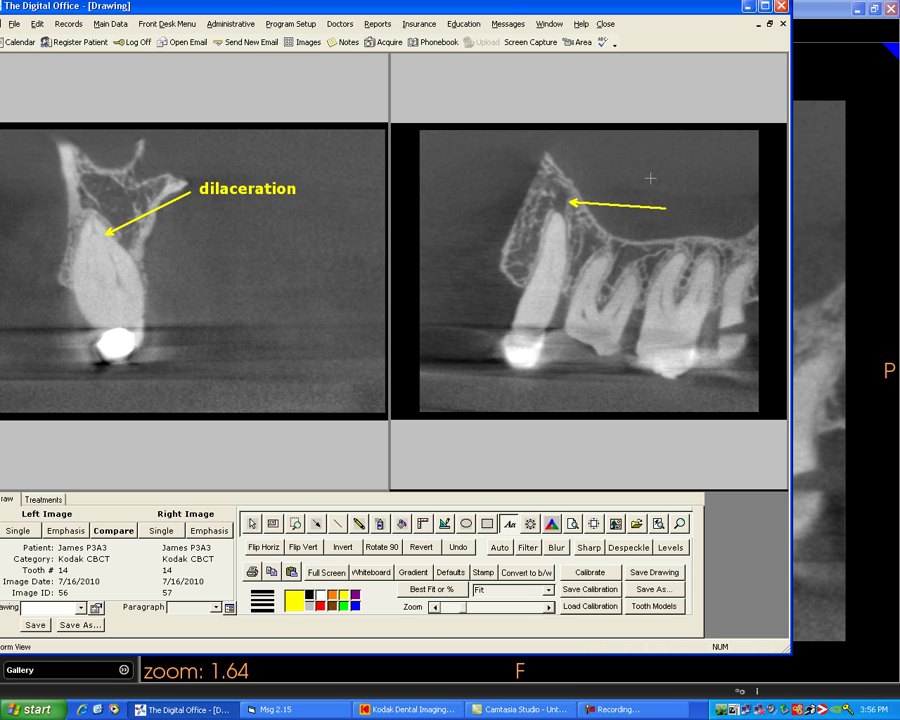
# Label the arrow on the sagittal image with the text "lesion"
pyautogui.moveTo(650, 178); pyautogui.dragTo(752, 208)
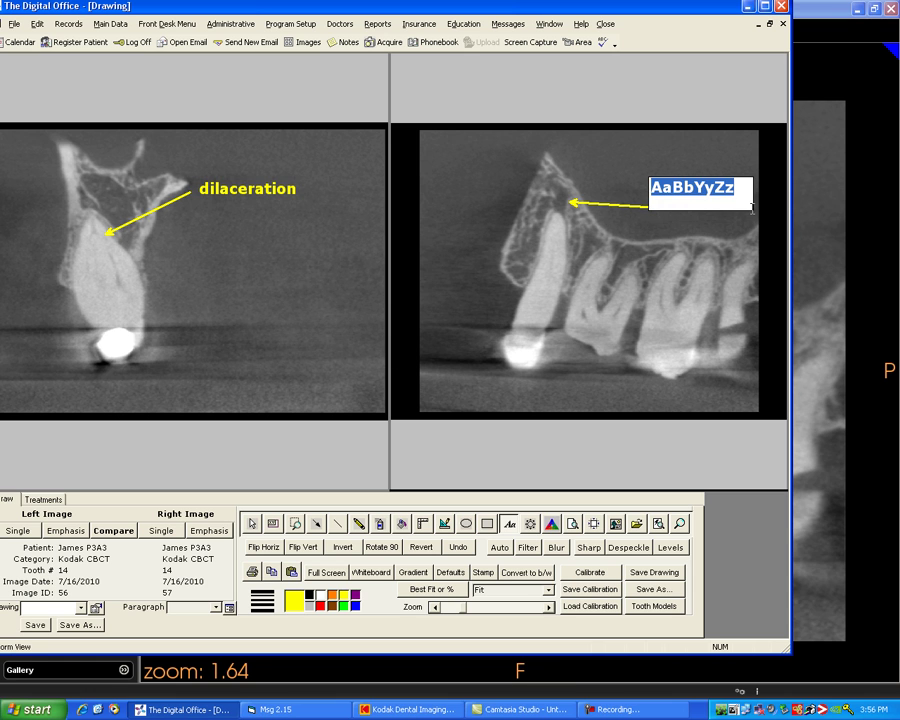
pyautogui.write('lesion')
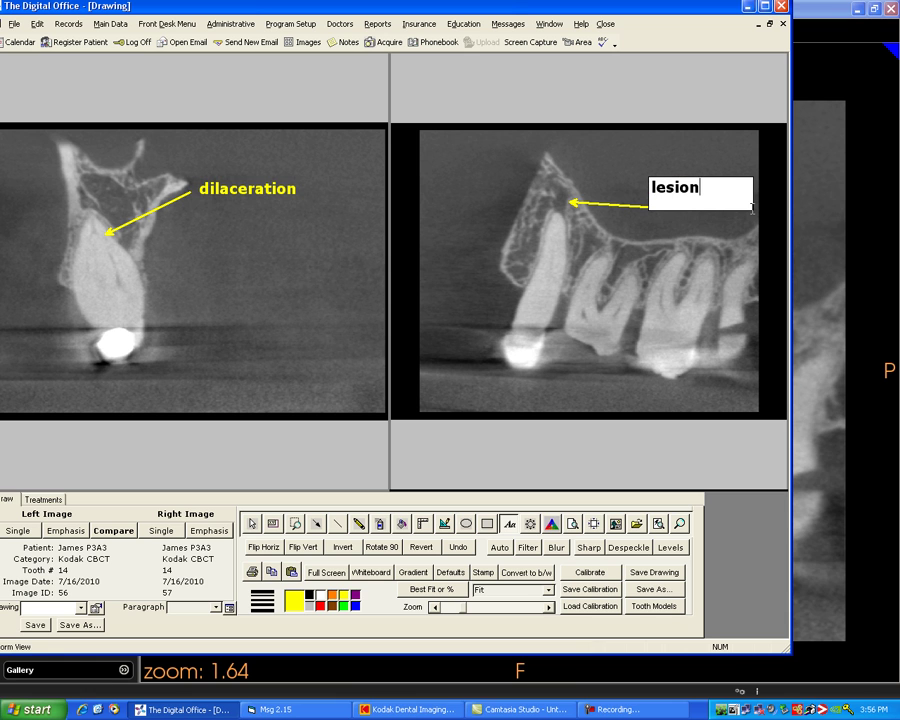
pyautogui.click(752, 208)
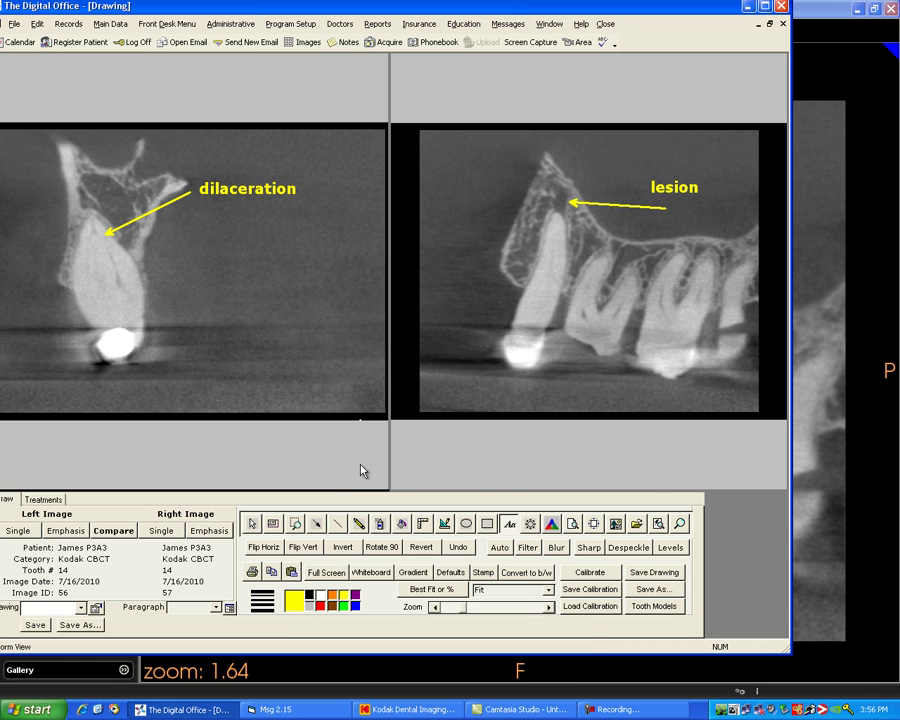
# Save the drawing and check the annotated slices among the patient's images, closing the Image Organizer when done
pyautogui.click(645, 574)
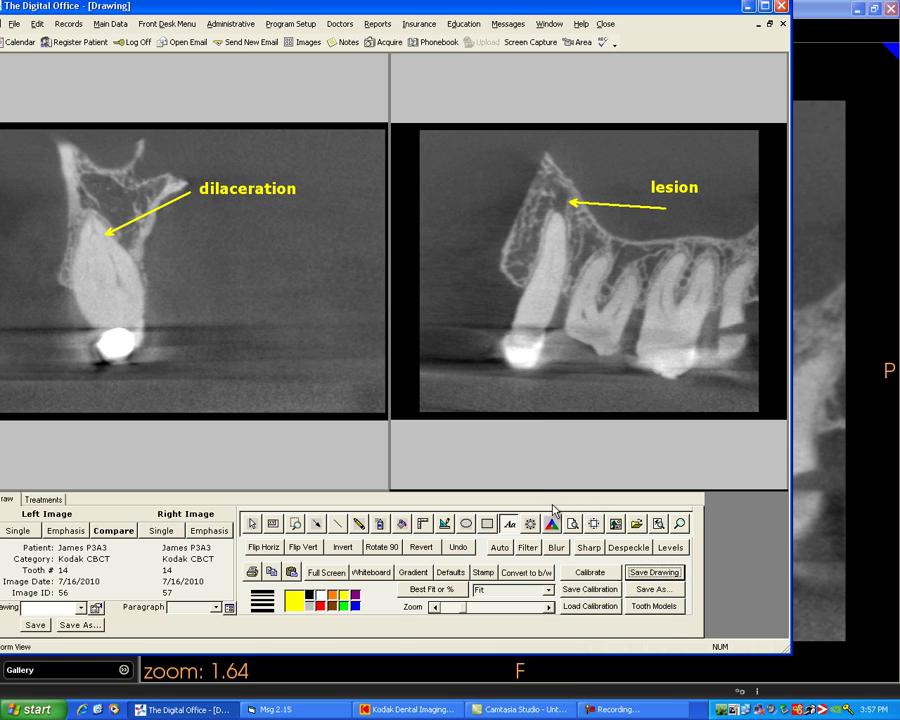
pyautogui.click(310, 43)
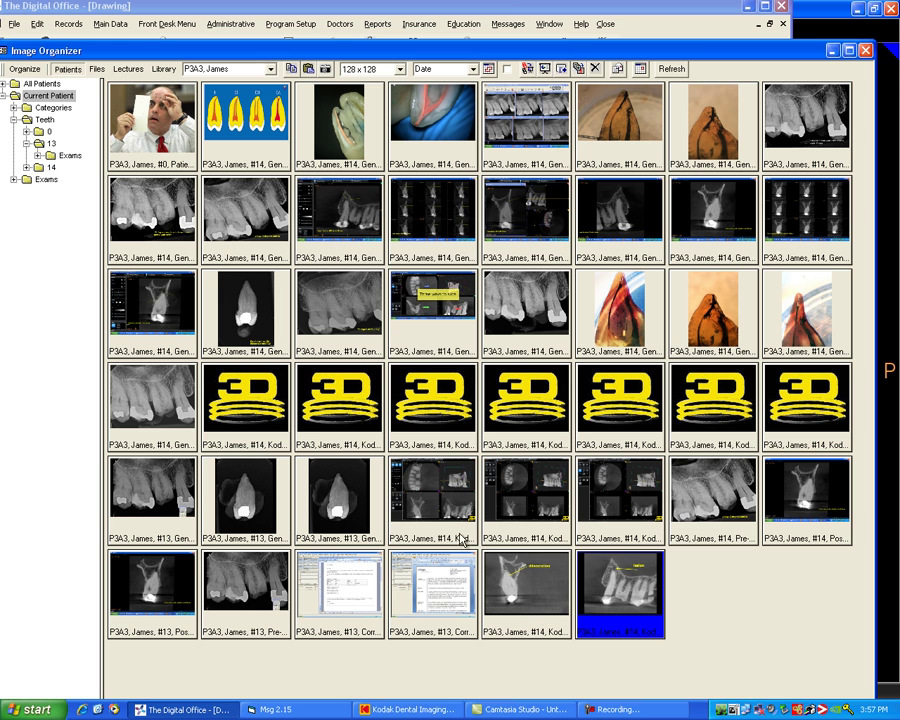
pyautogui.click(866, 51)
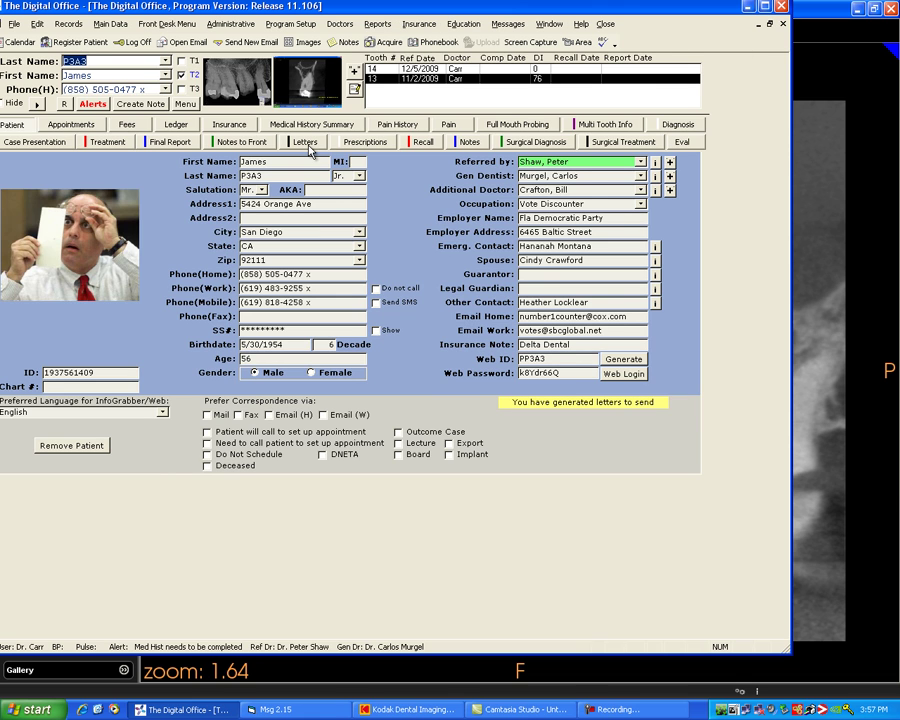
# Start a new letter for tooth 13 from the "**Patient Consult Report with MTI" template
pyautogui.click(305, 142)
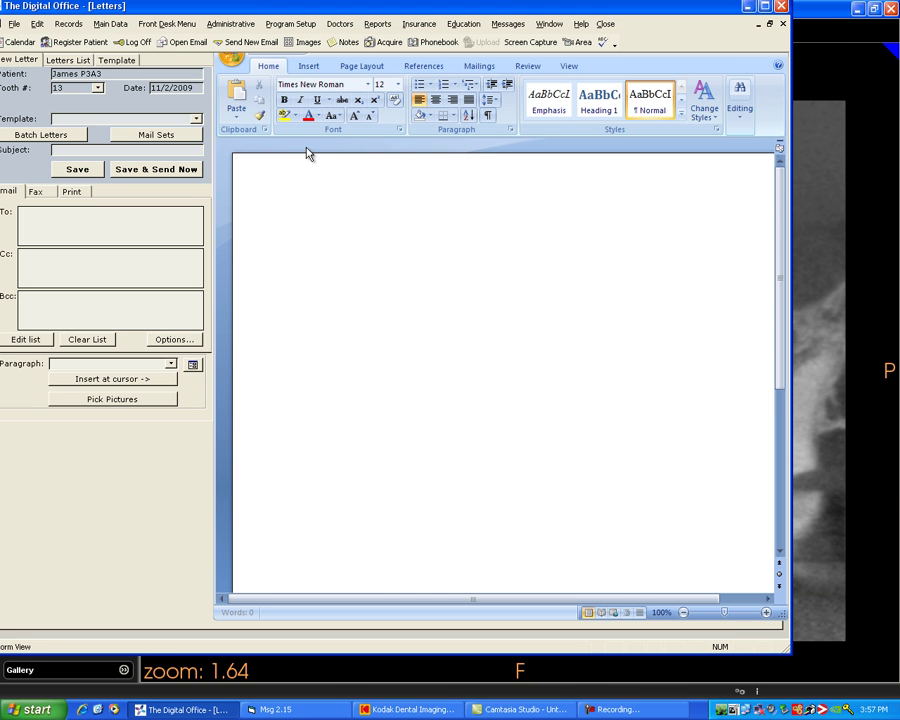
pyautogui.click(196, 119)
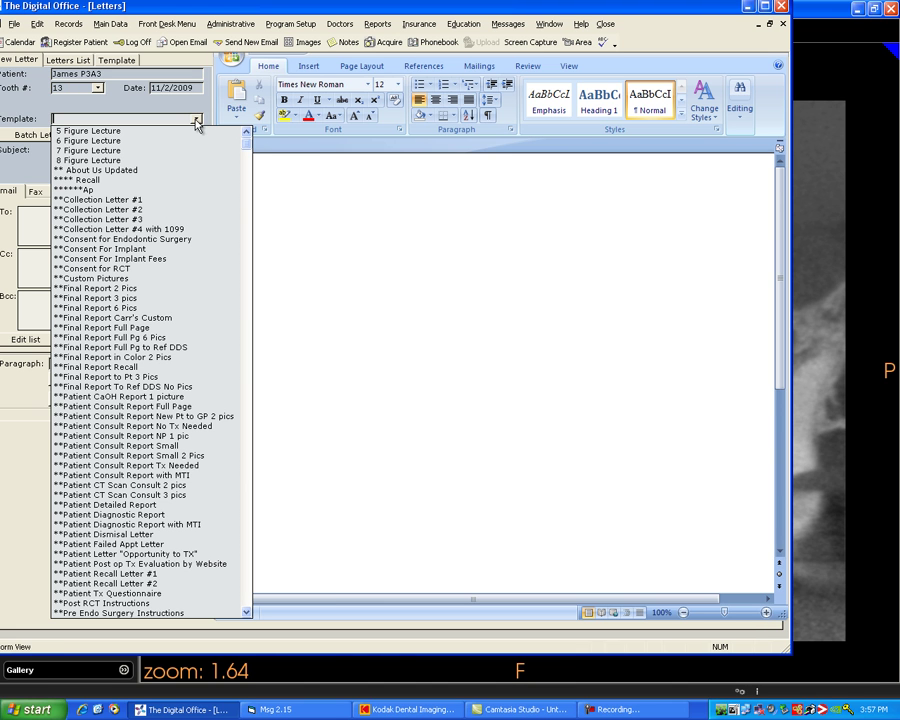
pyautogui.click(191, 477)
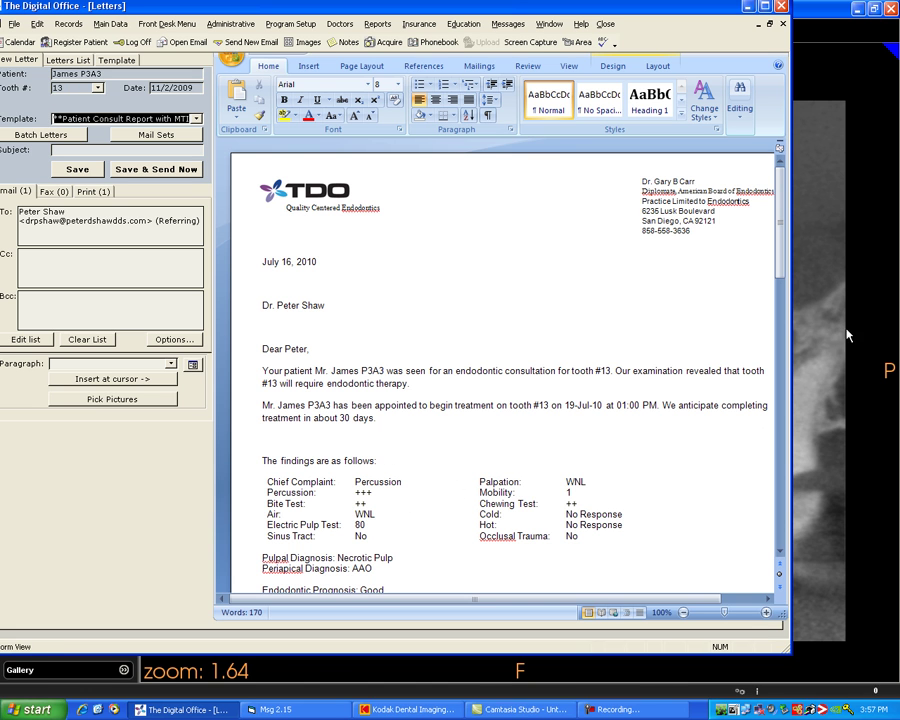
# Open the picture picker for the letter and select the first picture slot on its blank picture page
pyautogui.moveTo(781, 246); pyautogui.dragTo(784, 400)
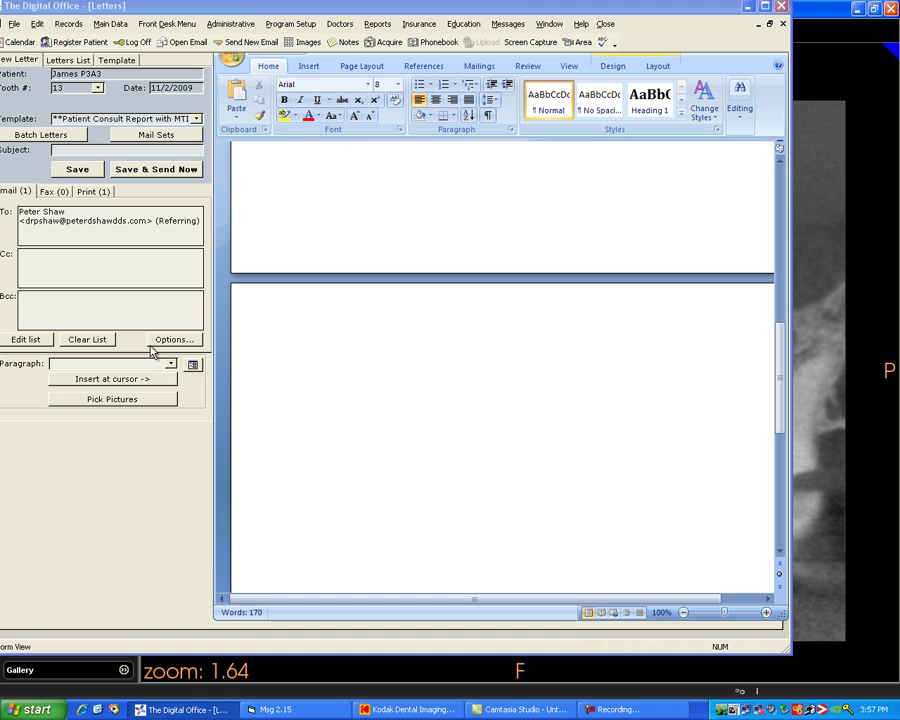
pyautogui.click(112, 399)
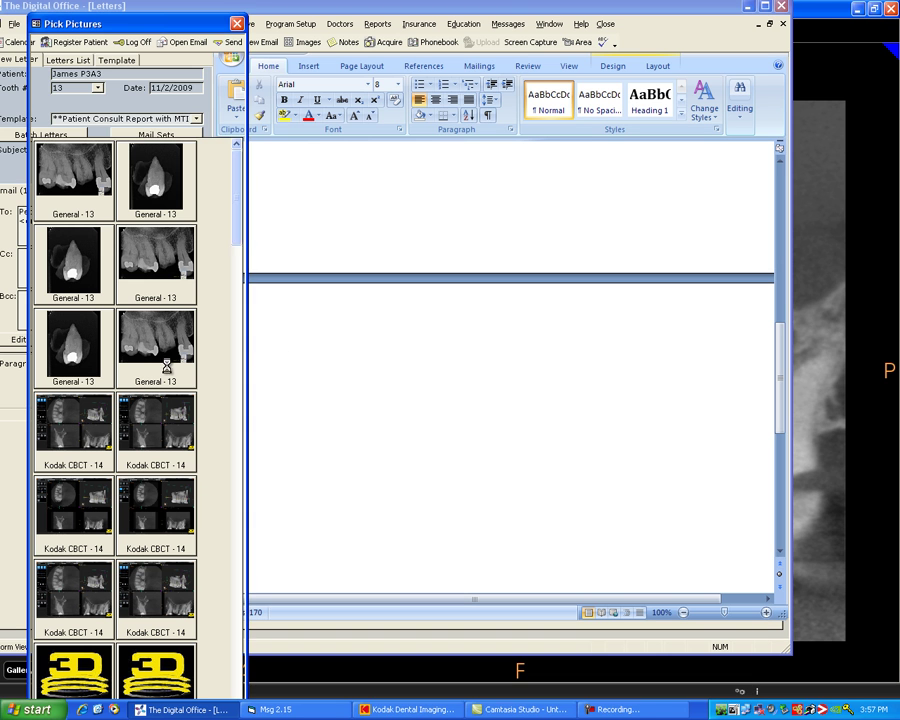
pyautogui.doubleClick(265, 326)
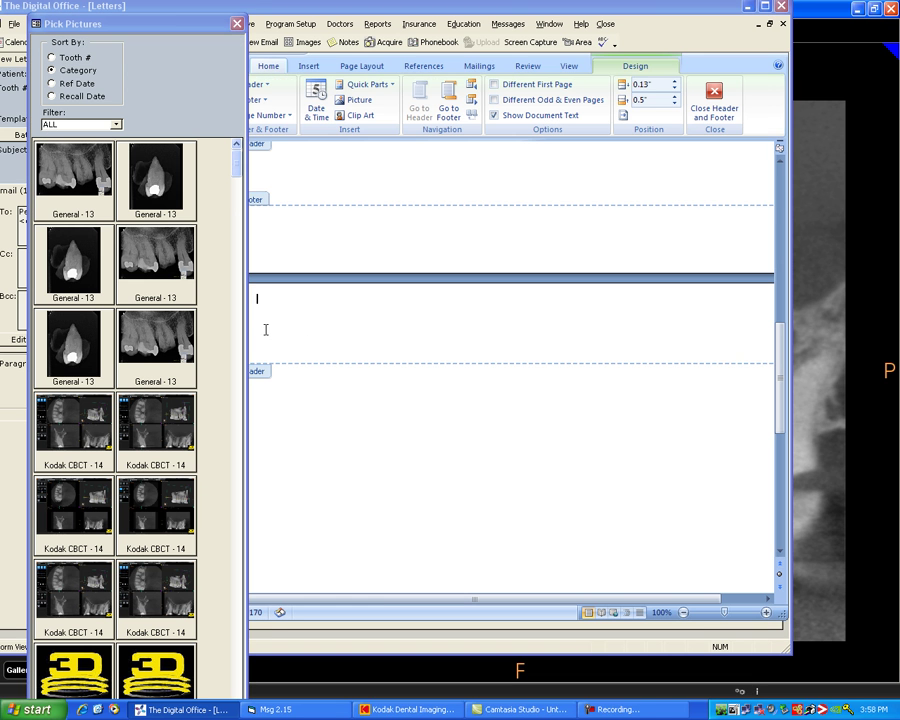
pyautogui.doubleClick(265, 400)
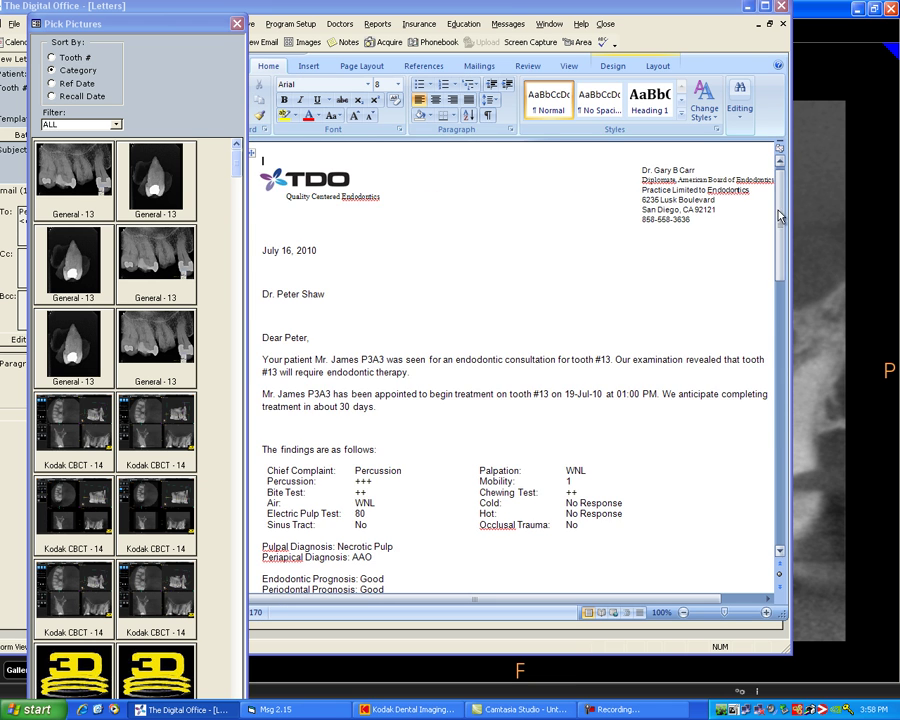
pyautogui.moveTo(779, 216); pyautogui.dragTo(760, 380)
pyautogui.doubleClick(270, 341)
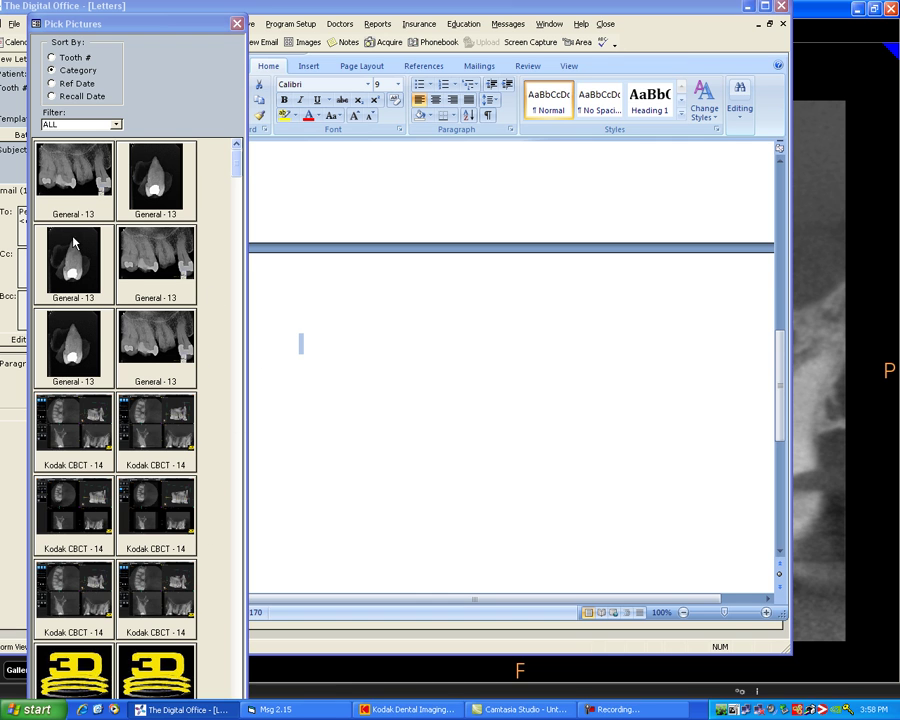
# Fill the letter's first picture row with the tooth 13 periapical radiograph, the single-tooth radiograph and the brown root photo from General - 14
pyautogui.doubleClick(84, 183)
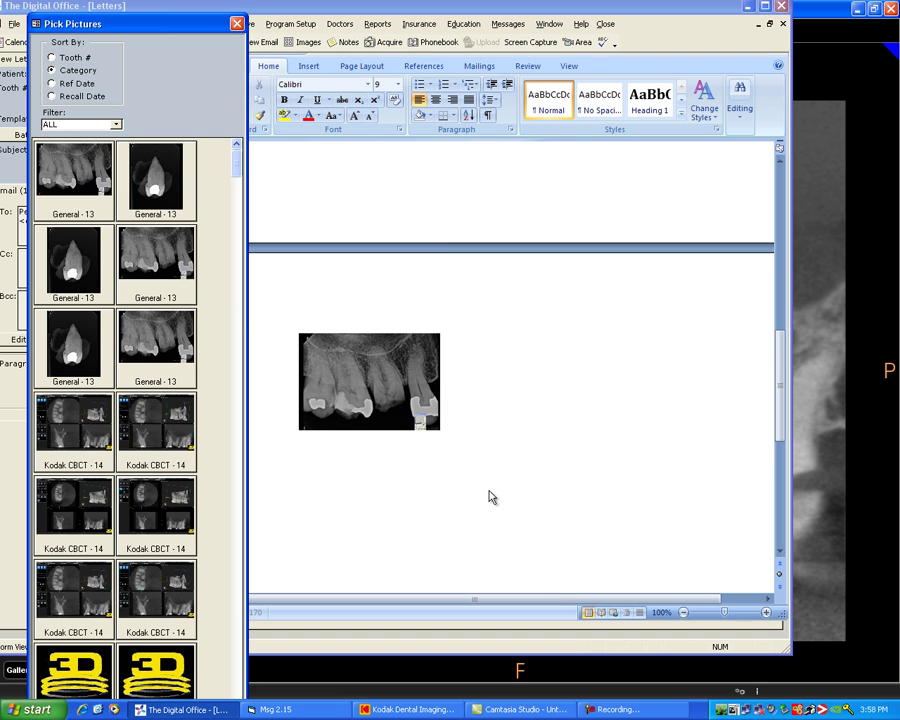
pyautogui.click(446, 428)
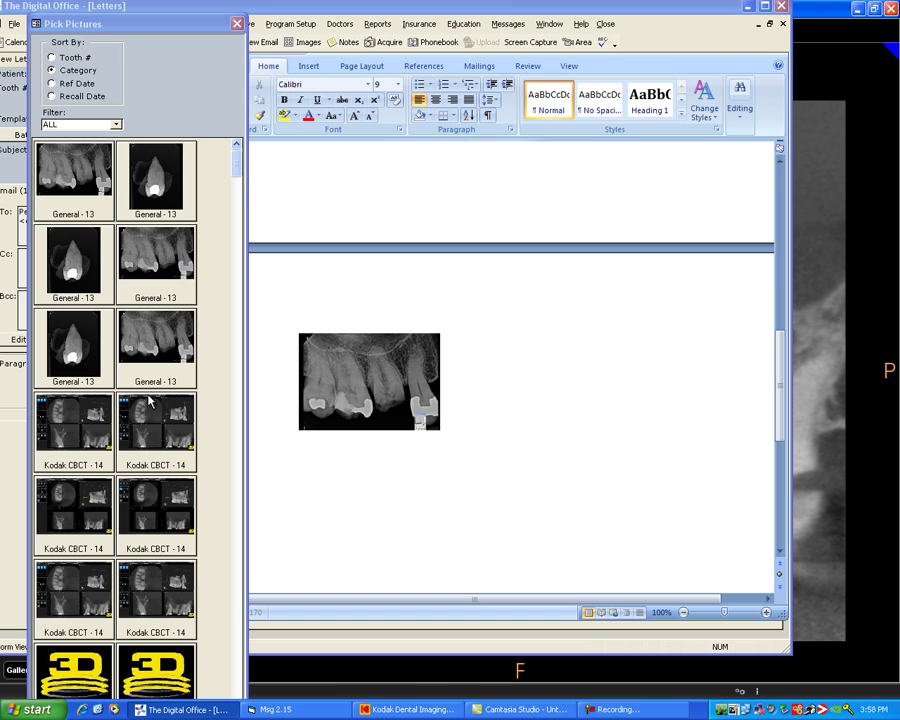
pyautogui.doubleClick(73, 268)
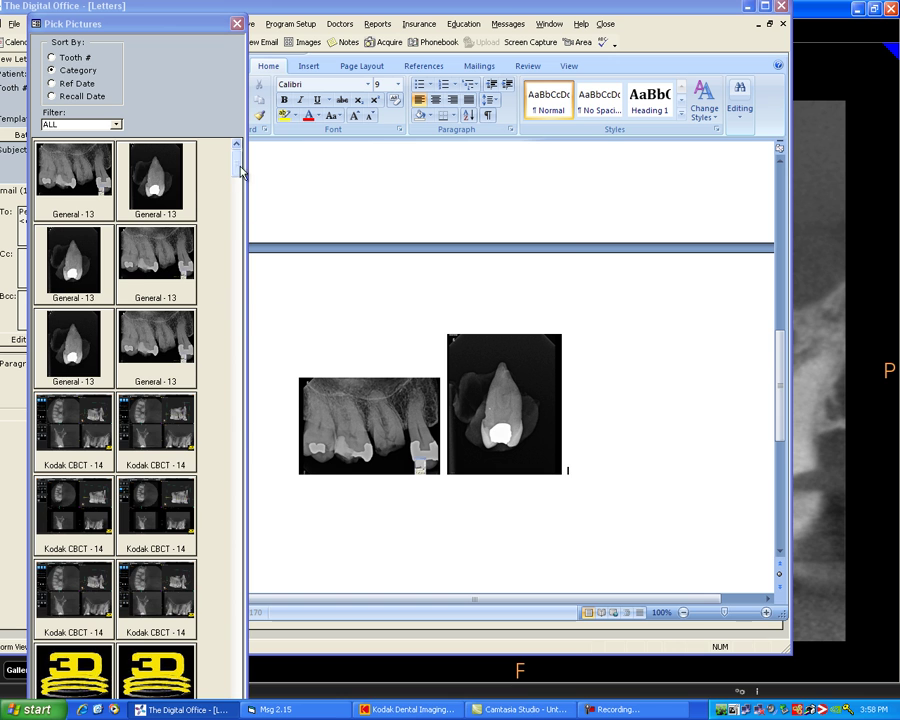
pyautogui.moveTo(241, 169); pyautogui.dragTo(237, 415)
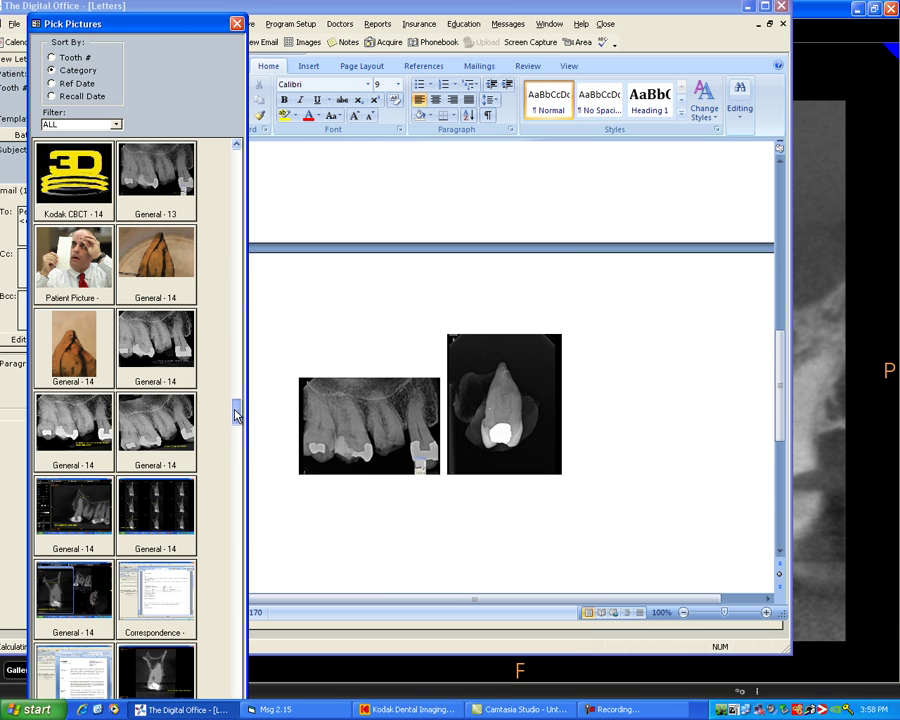
pyautogui.doubleClick(158, 266)
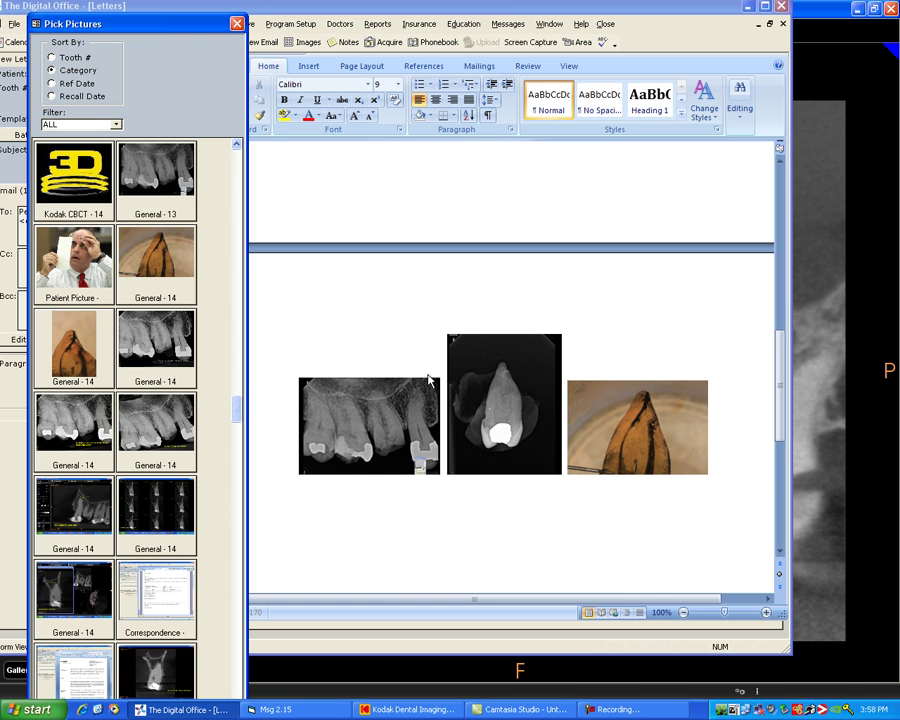
# Insert the annotated dilaceration and lesion CBCT slices side by side in the second picture row, close the picture picker and save the letter
pyautogui.moveTo(784, 418); pyautogui.dragTo(782, 472)
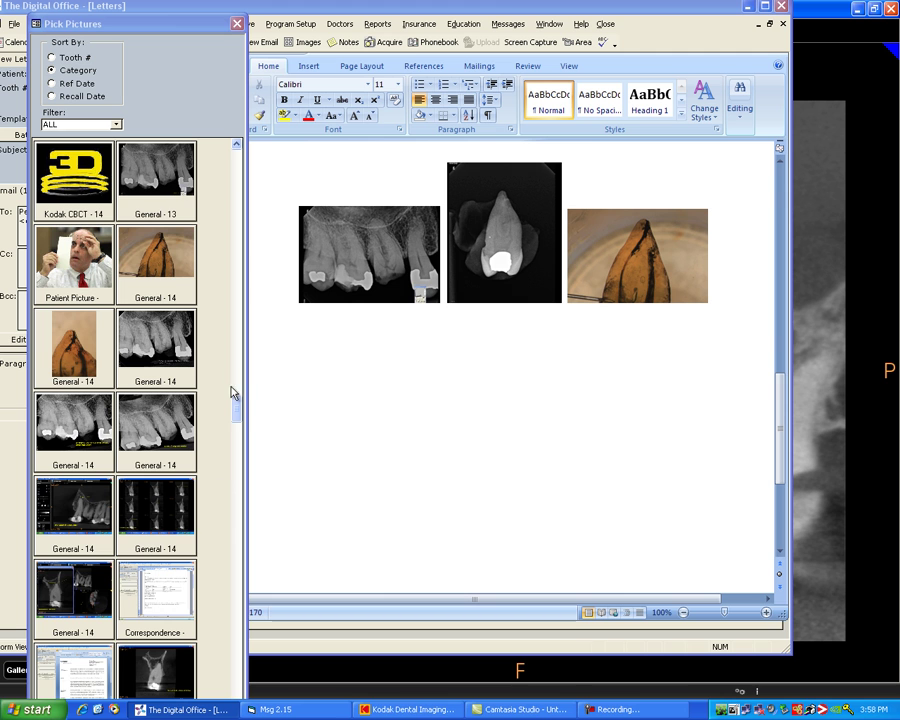
pyautogui.moveTo(235, 402); pyautogui.dragTo(240, 700)
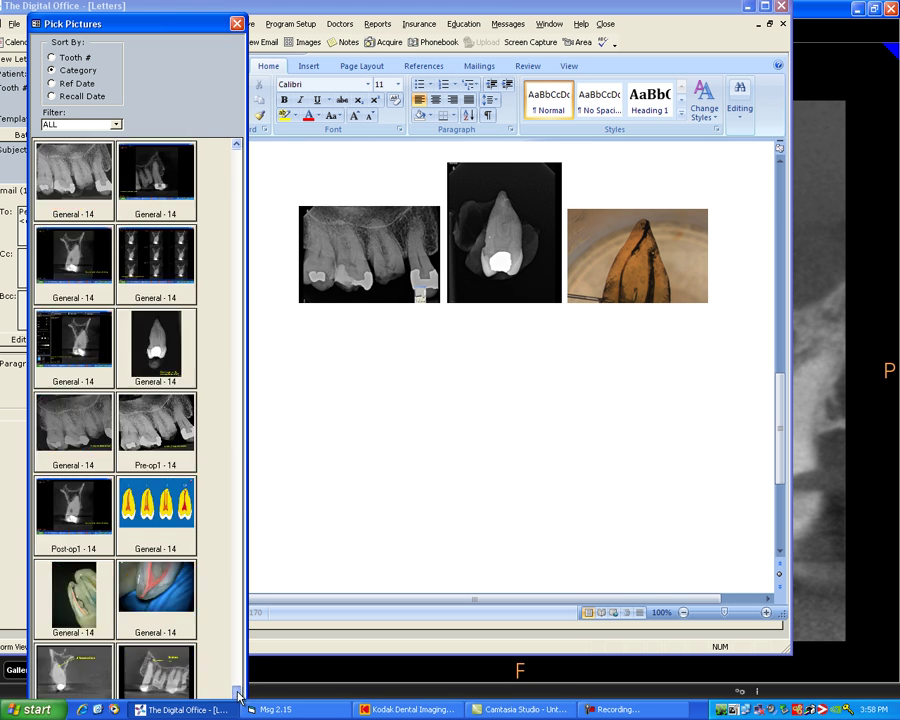
pyautogui.doubleClick(75, 678)
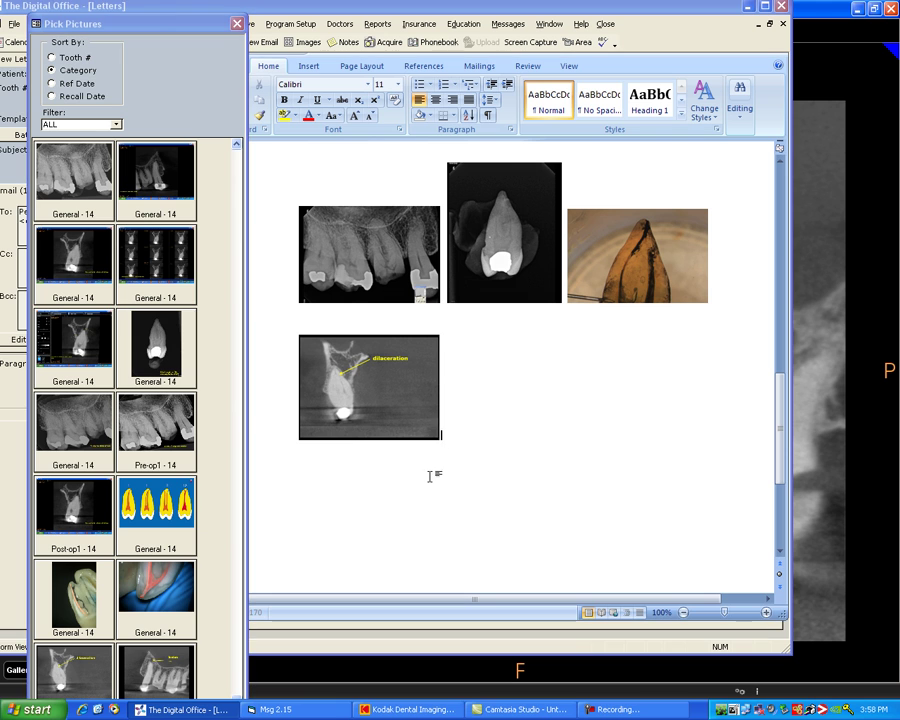
pyautogui.doubleClick(168, 657)
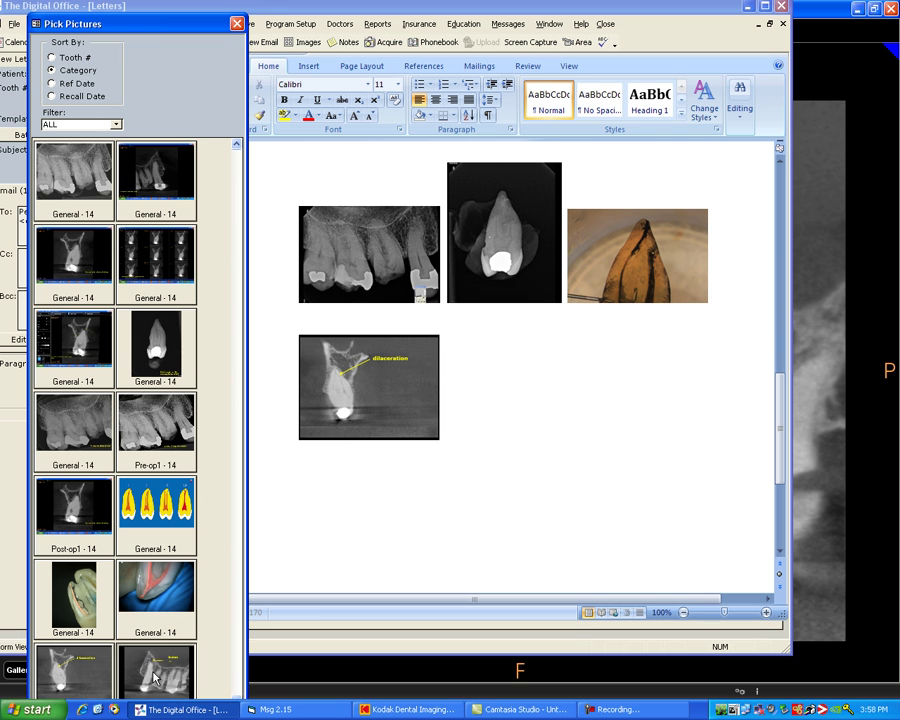
pyautogui.click(239, 25)
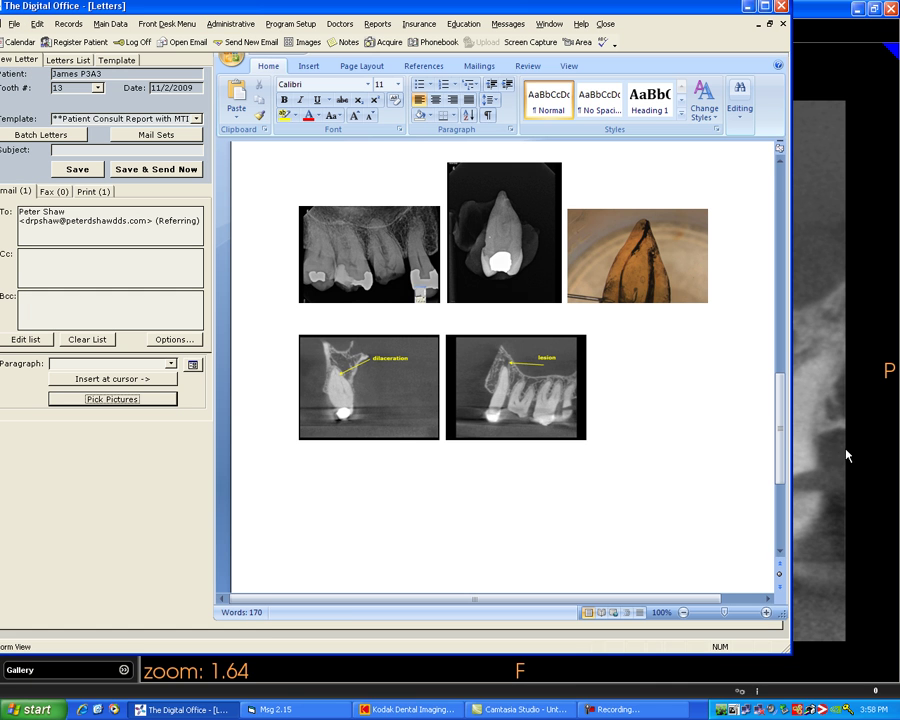
pyautogui.moveTo(783, 450)
pyautogui.mouseDown()
pyautogui.moveTo(784, 330)
pyautogui.moveTo(785, 452)
pyautogui.moveTo(785, 438)
pyautogui.mouseUp()
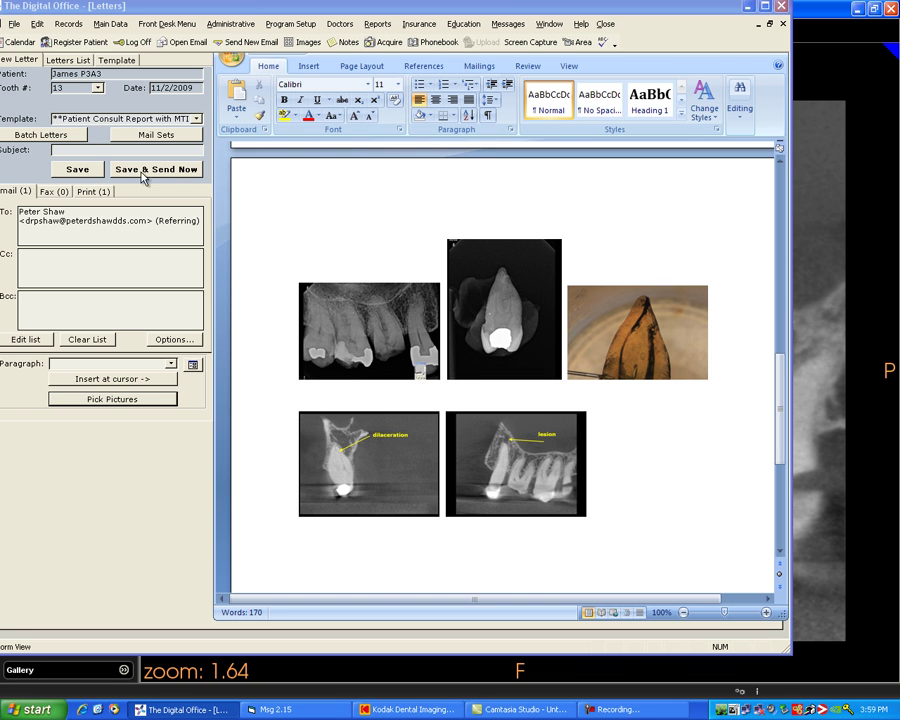
pyautogui.click(88, 172)
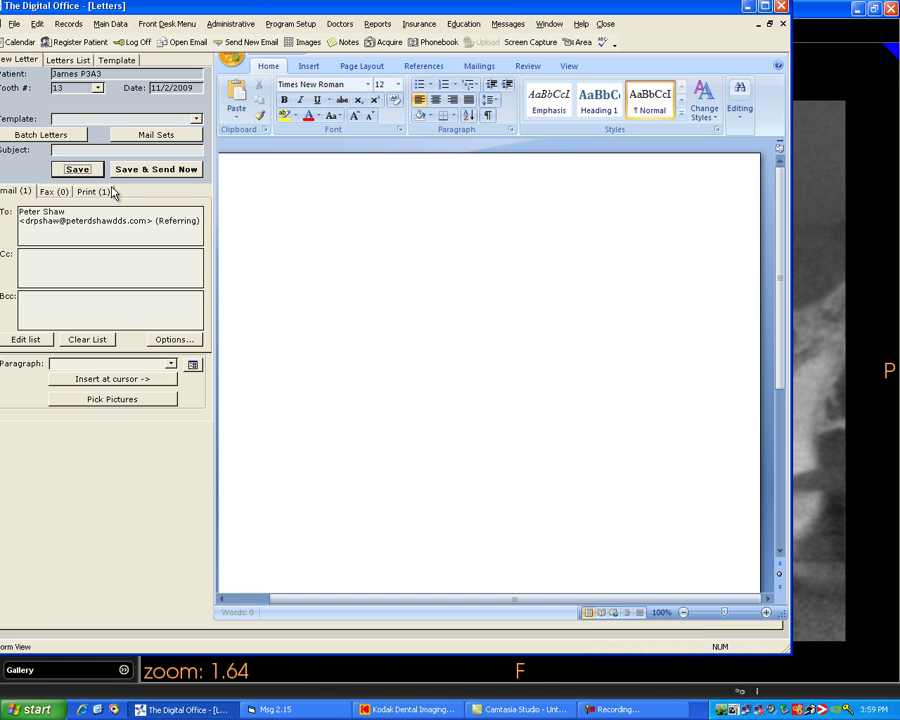
# Reopen the newly saved printed-letter copy of the consult report from the letters list and review its contents
pyautogui.click(82, 62)
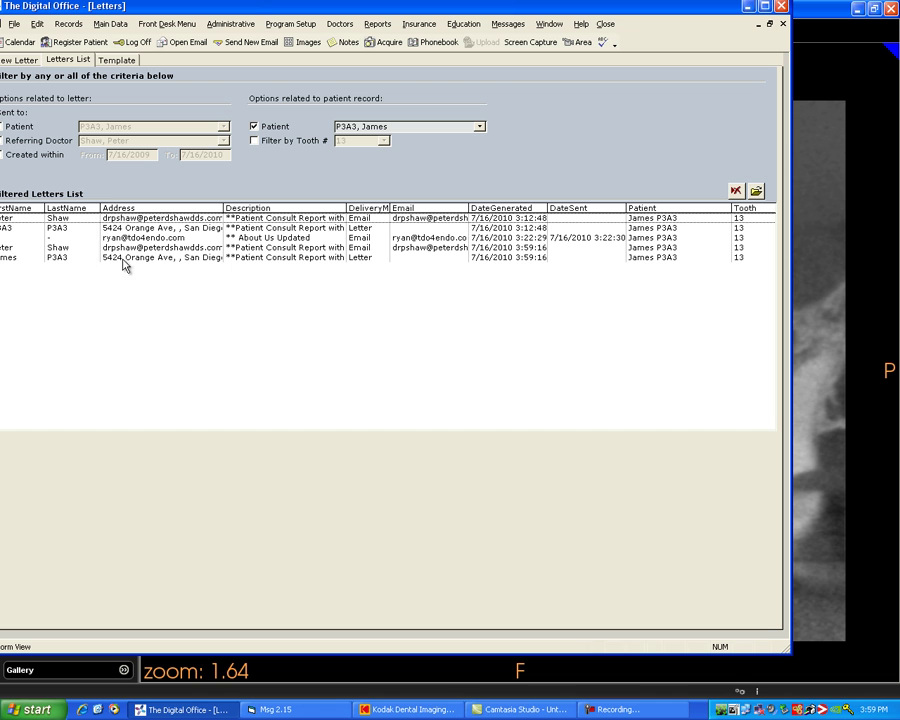
pyautogui.doubleClick(66, 258)
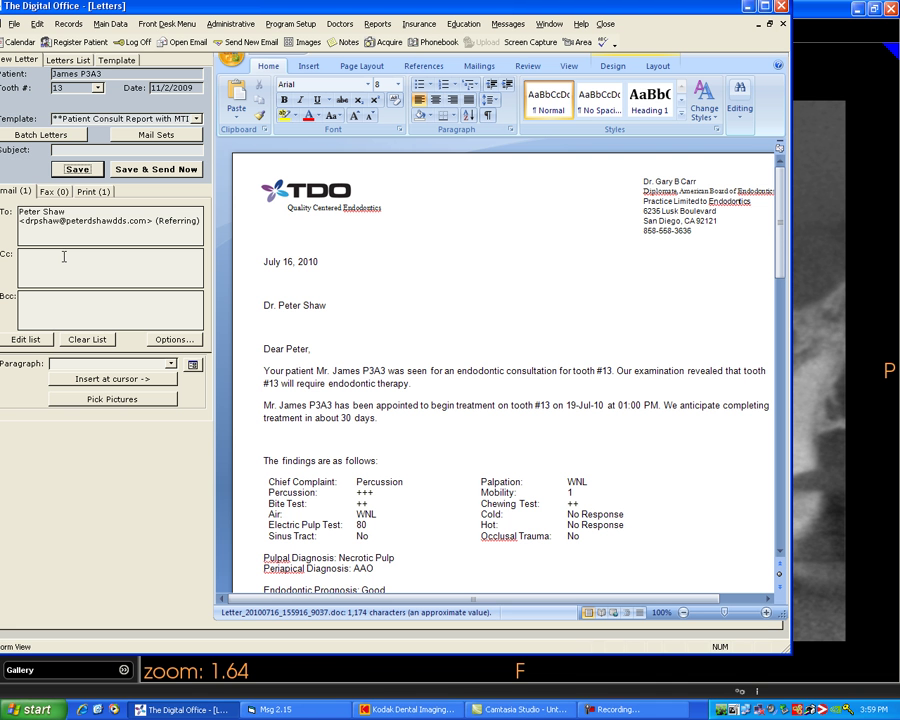
pyautogui.moveTo(781, 250); pyautogui.dragTo(789, 432)
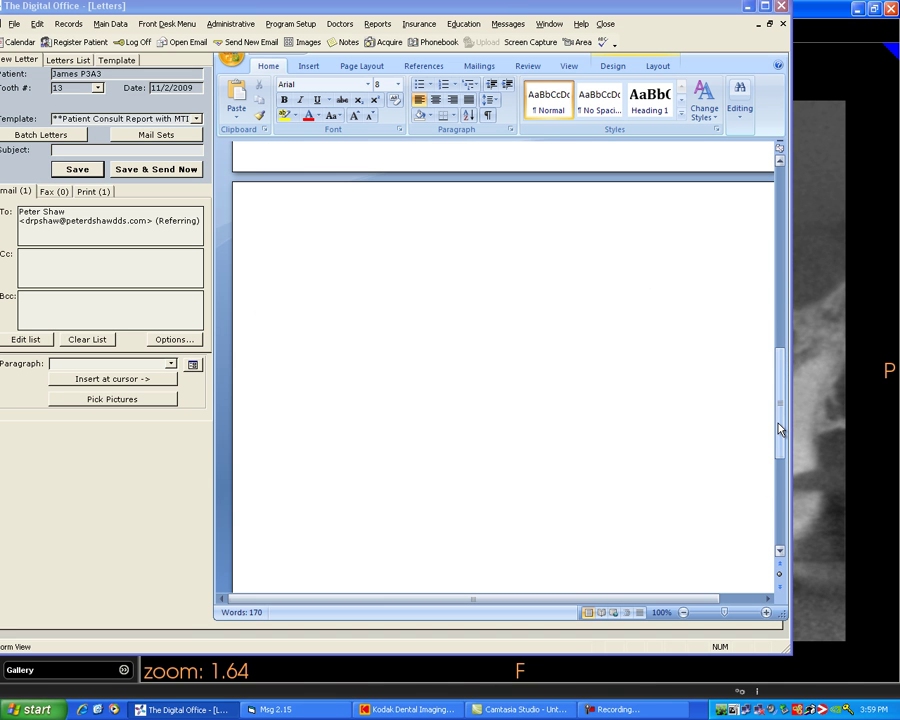
pyautogui.moveTo(782, 427); pyautogui.dragTo(778, 276)
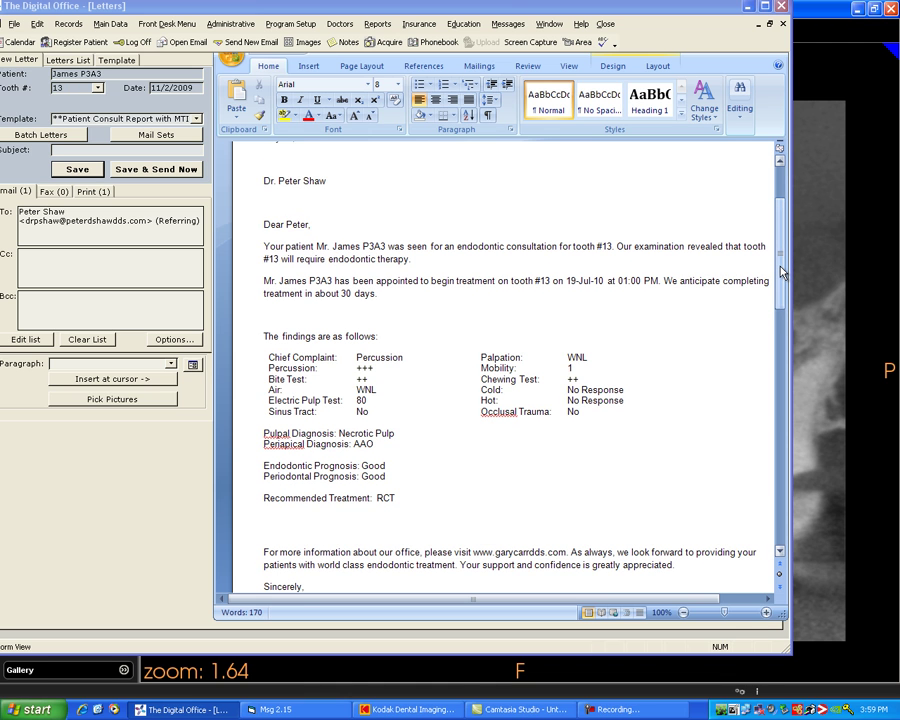
pyautogui.moveTo(783, 270)
pyautogui.mouseDown()
pyautogui.moveTo(783, 240)
pyautogui.moveTo(783, 284)
pyautogui.mouseUp()
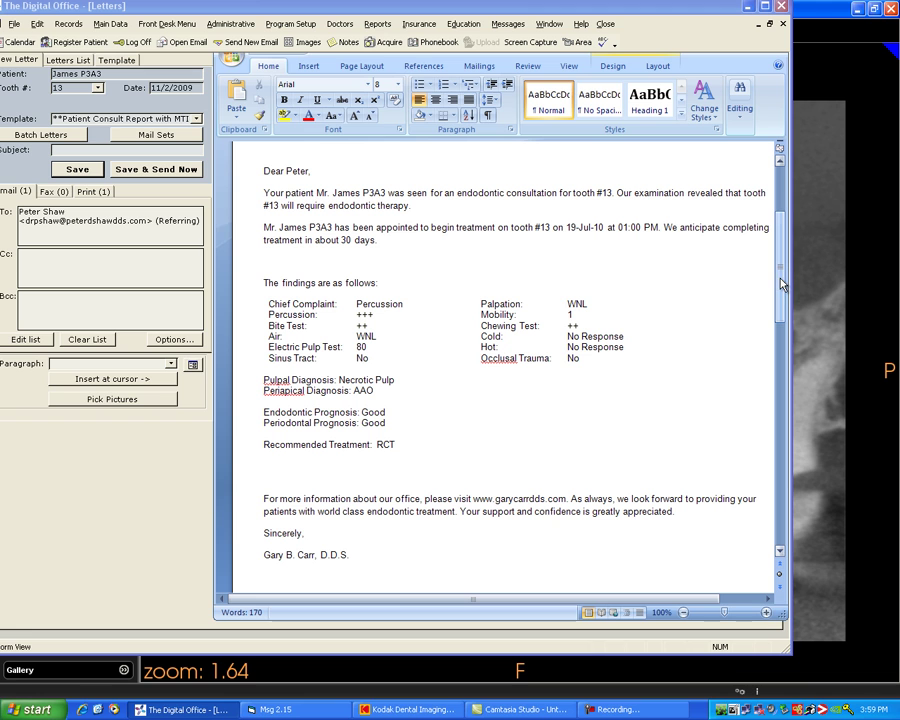